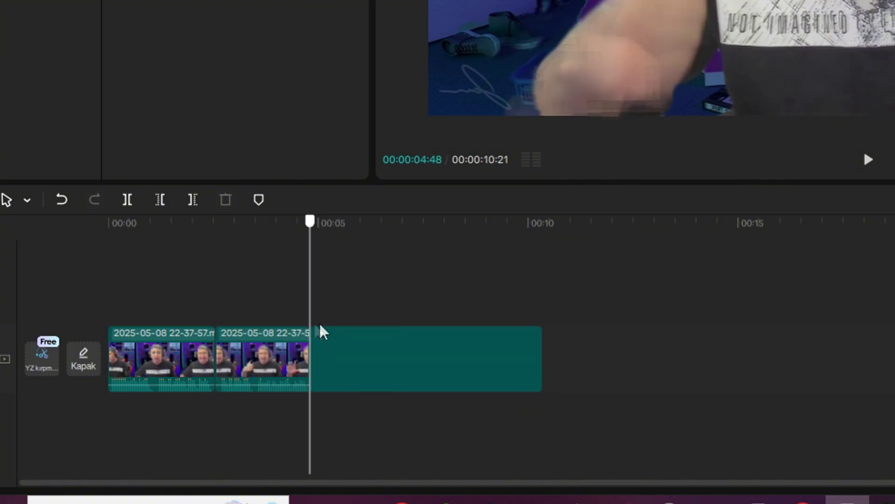
Trim the second clip's start up to 00:00:03:03, then split the last clip at 00:00:05:55 and delete the remainder.
key("q")
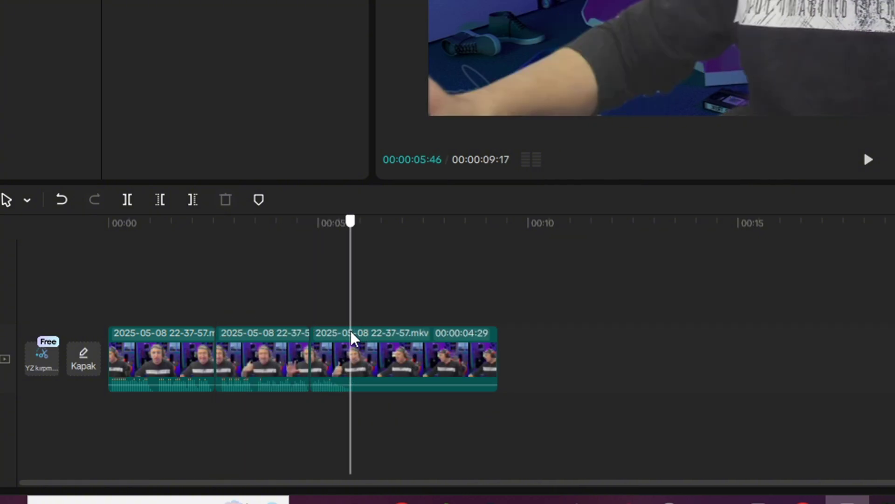
key("ctrl+b")
left_click(394, 358)
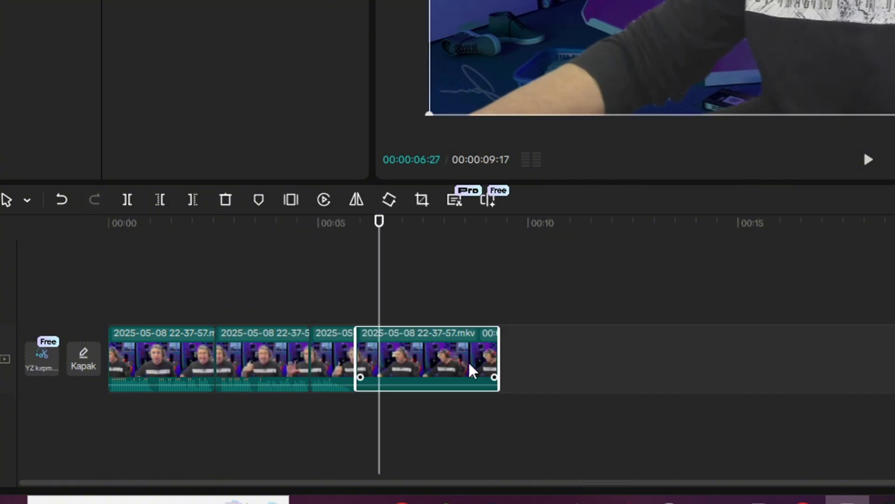
key("Delete")
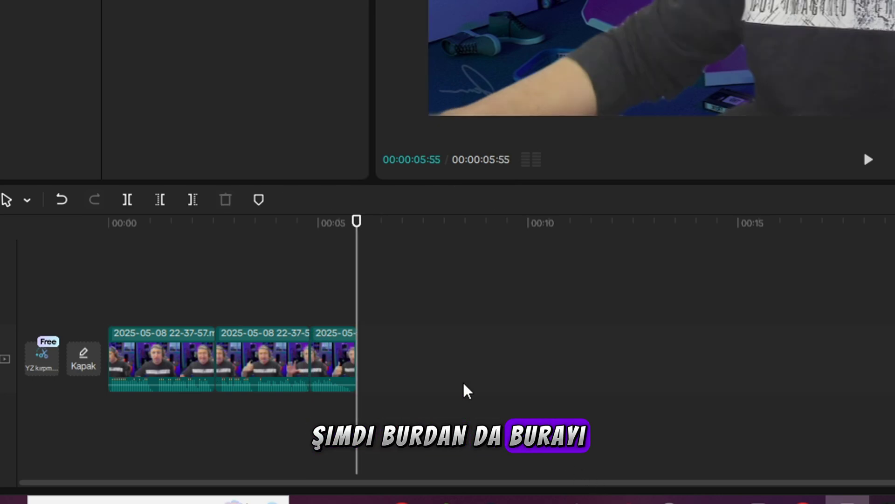
Merge all the remaining video clips on the timeline into one compound clip.
scroll(366, 387, "up", 4)
left_click_drag(891, 380, 80, 350)
right_click(226, 368)
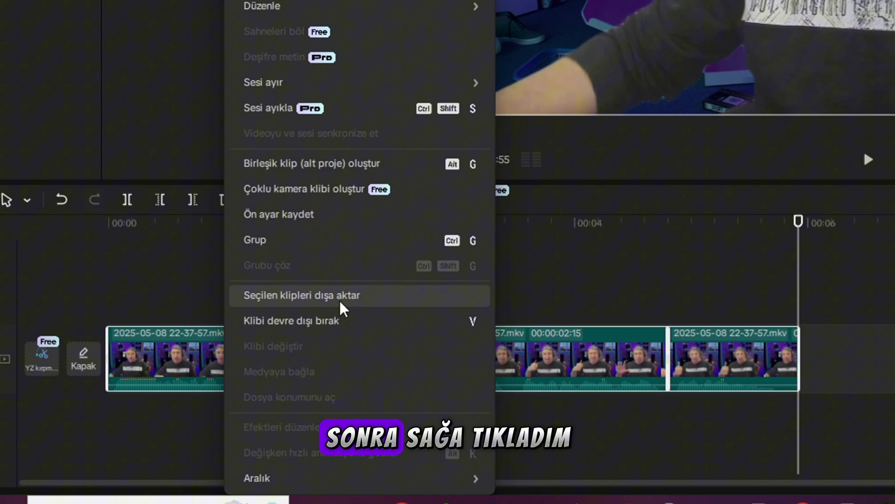
left_click(336, 161)
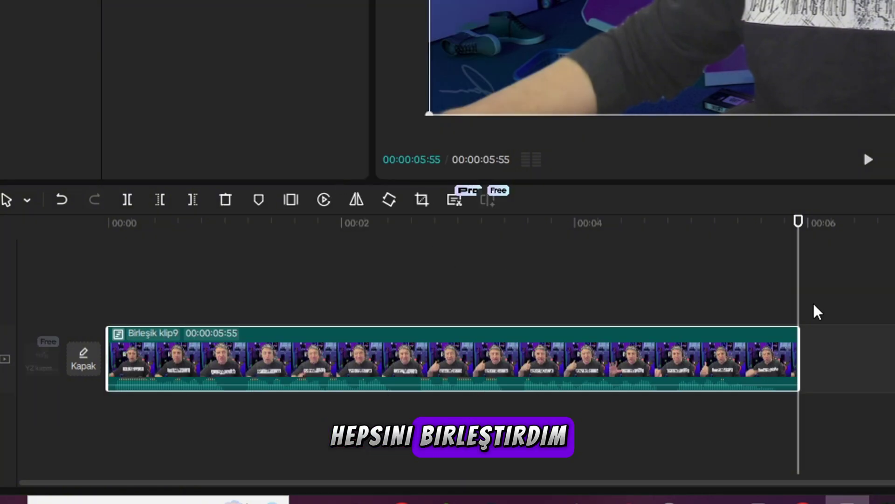
Add a default text at the start of the timeline and replace its wording with the creator's full name in capitals.
left_click(85, 233)
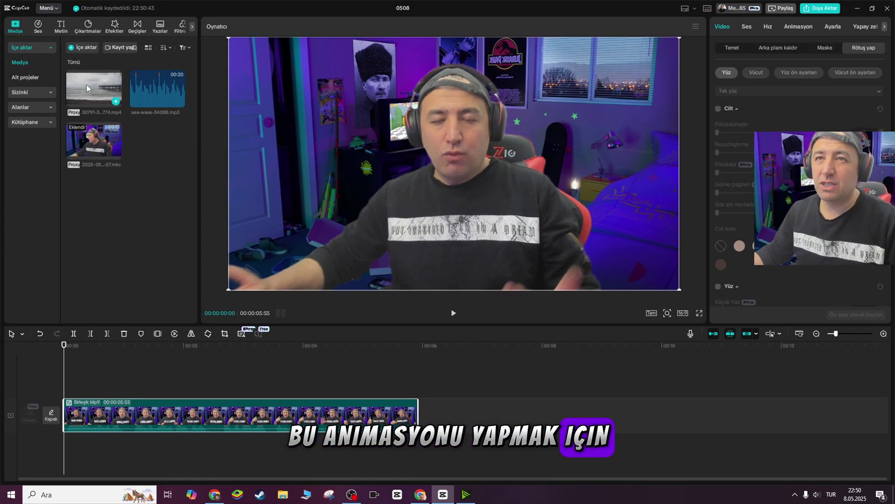
left_click(66, 33)
left_click(96, 74)
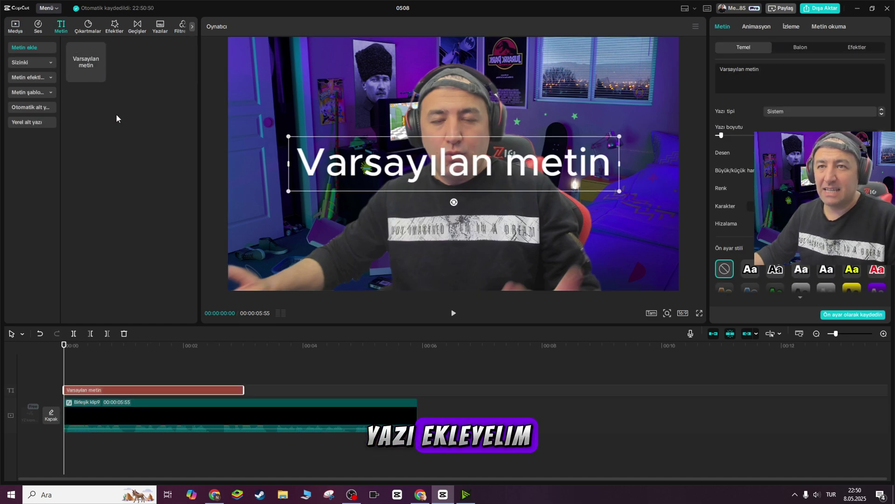
left_click_drag(775, 69, 625, 59)
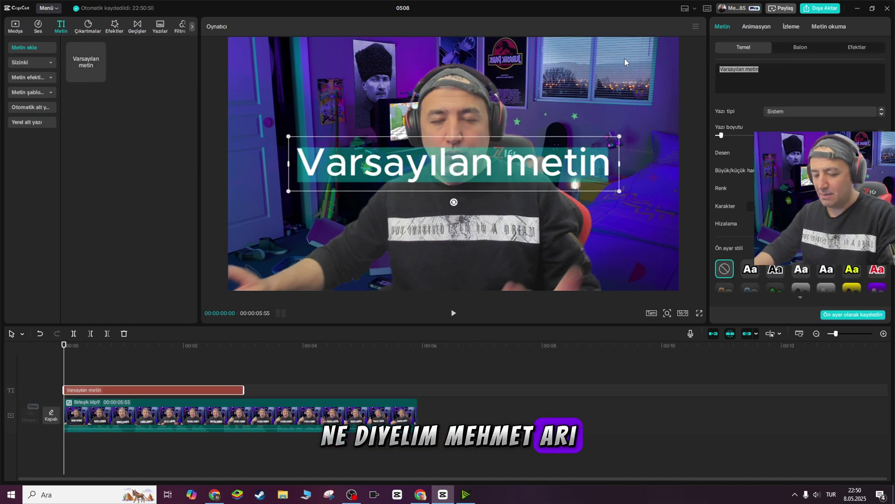
type("MEHMET")
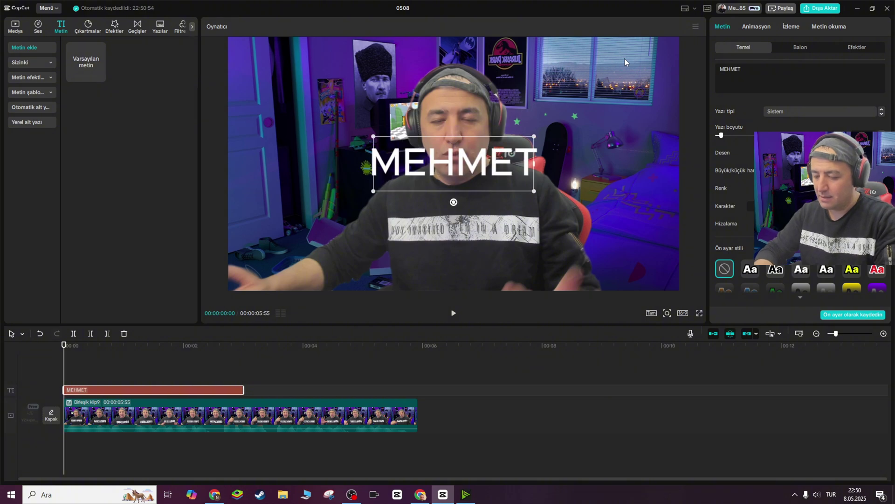
type(" ARI")
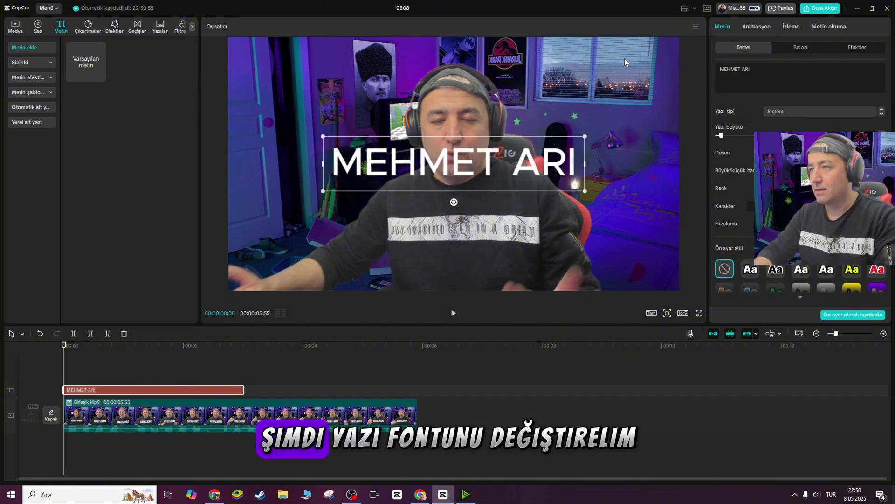
Set the title's font to Rubik-Bold and enlarge the title in the preview.
left_click(817, 113)
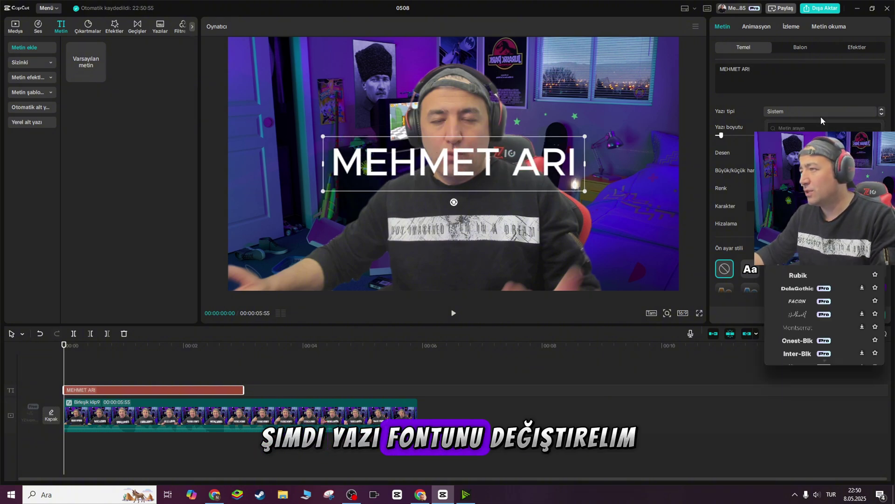
left_click(799, 274)
left_click_drag(565, 191, 663, 240)
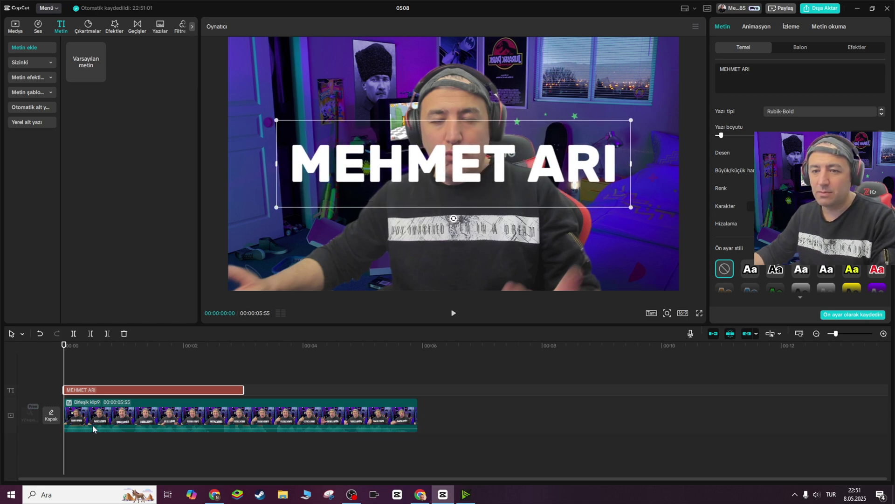
Extend the title to the full length of the video clip and convert it into a compound clip.
left_click_drag(244, 390, 418, 390)
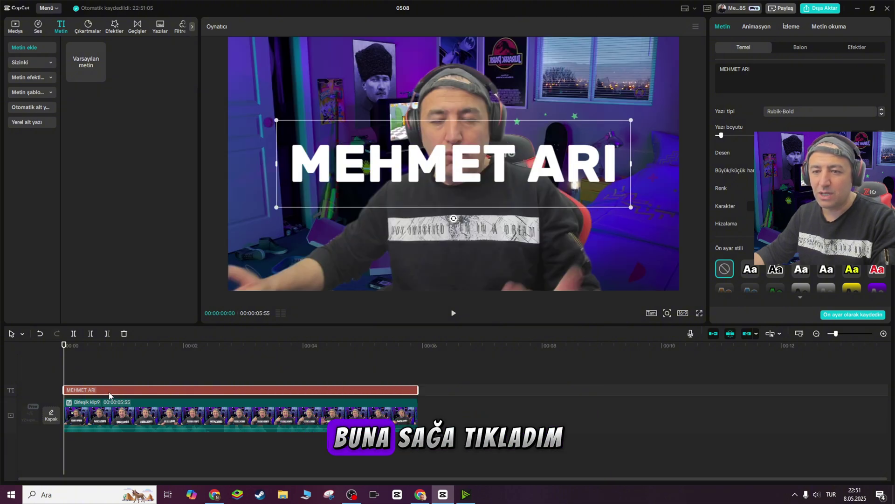
right_click(109, 390)
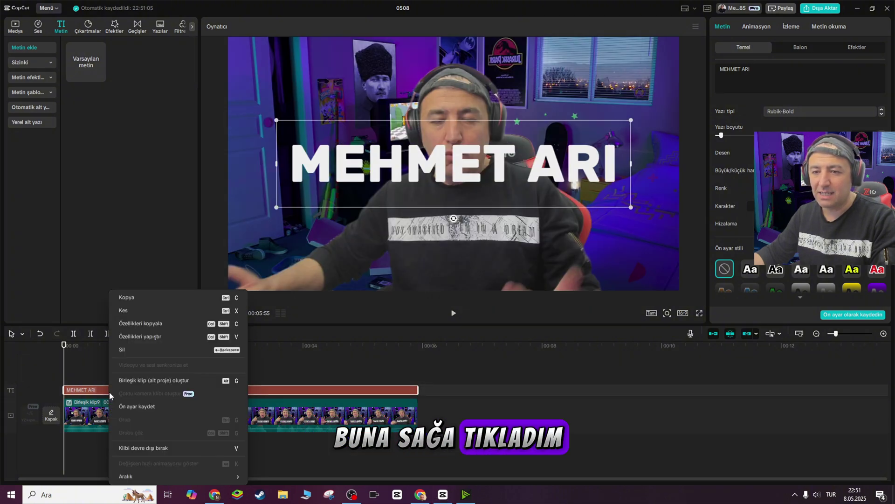
left_click(180, 379)
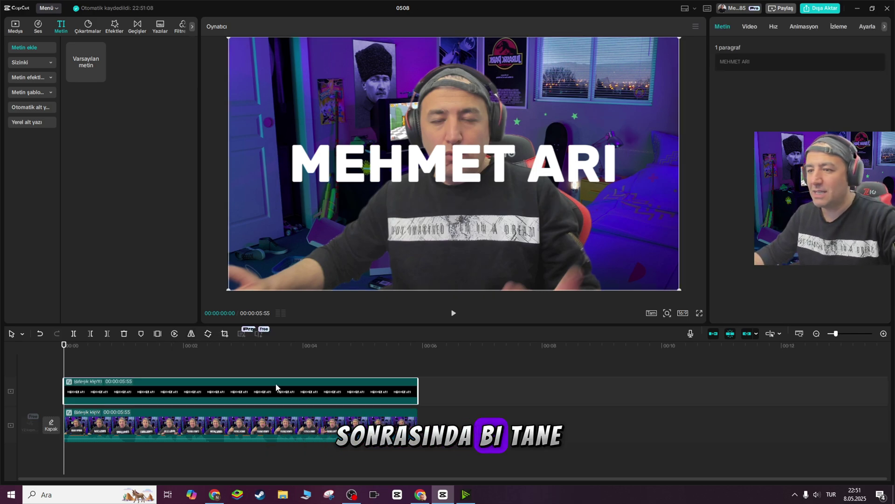
Keyframe the title clip's transform from 100% scale at the start to 67% at 00:00:02:04, raised to head height.
left_click(749, 26)
left_click(732, 47)
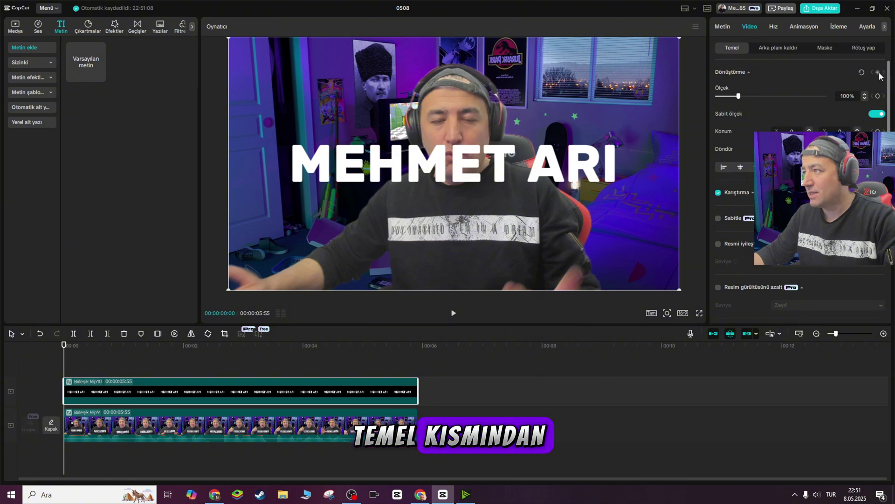
left_click(878, 73)
left_click_drag(164, 345, 187, 345)
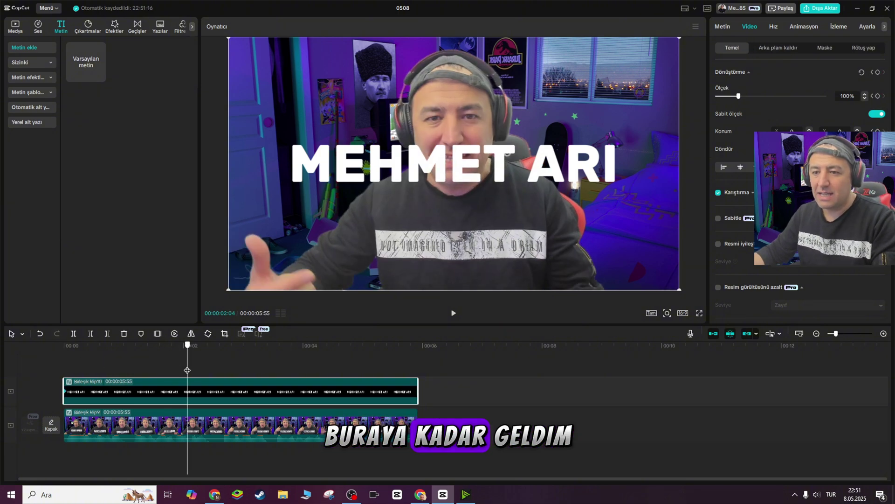
left_click_drag(228, 290, 333, 223)
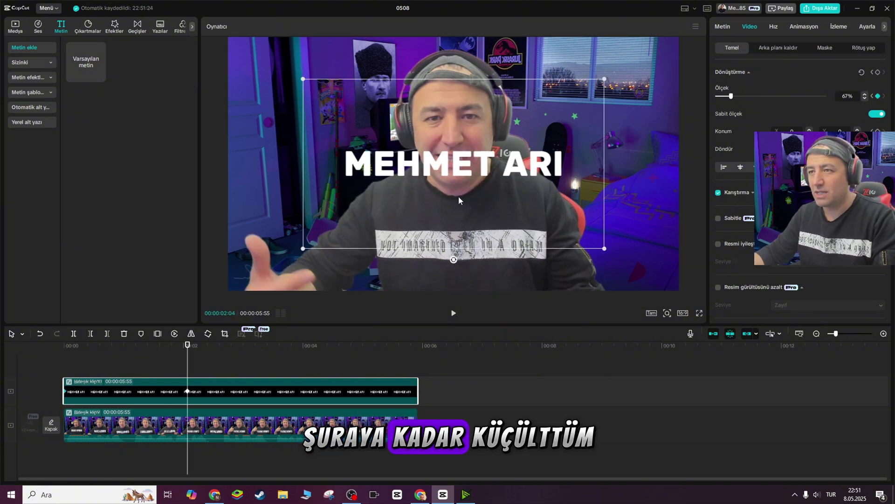
left_click_drag(459, 200, 465, 152)
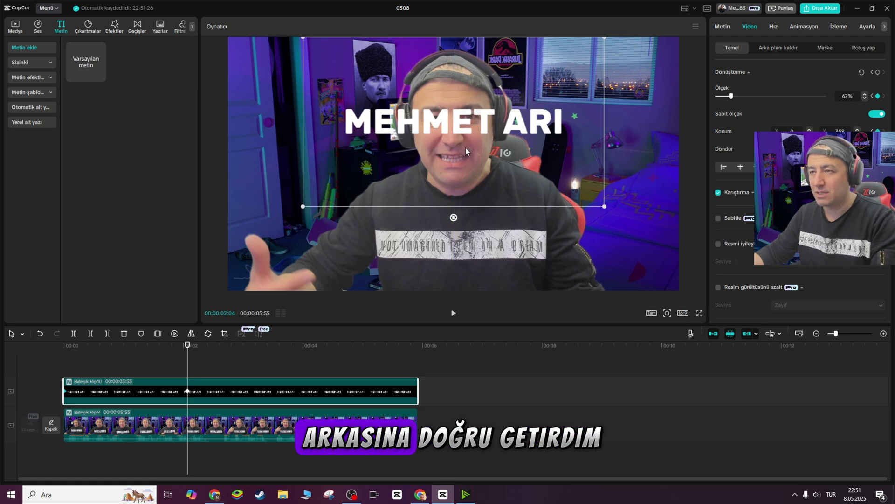
Play the title's shrinking and rising movement from the beginning.
left_click_drag(187, 356, 20, 360)
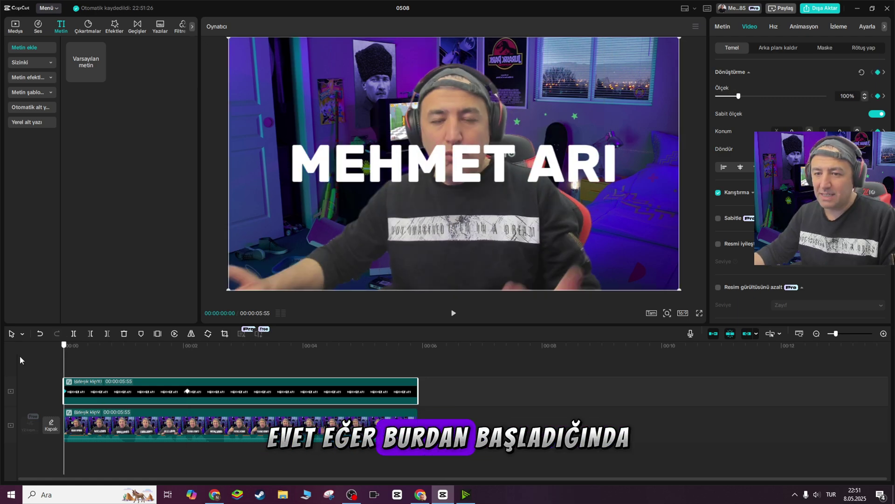
left_click(453, 313)
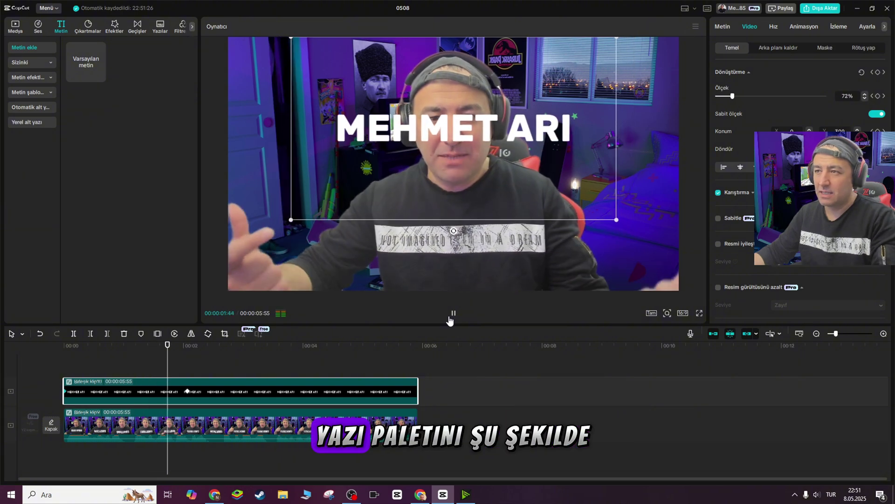
left_click(449, 317)
Split the title clip at 00:00:01:01 and place its second part on a separate track above.
left_click_drag(220, 372, 138, 360)
key("ctrl+b")
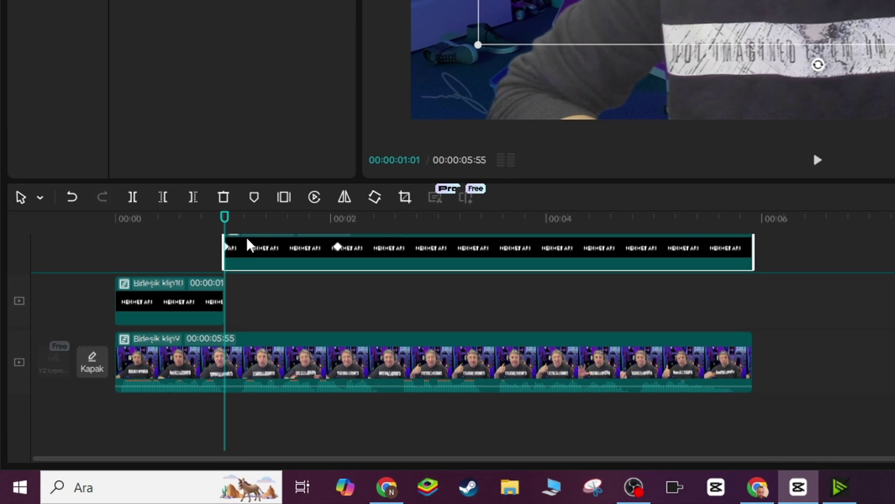
left_click_drag(250, 245, 242, 245)
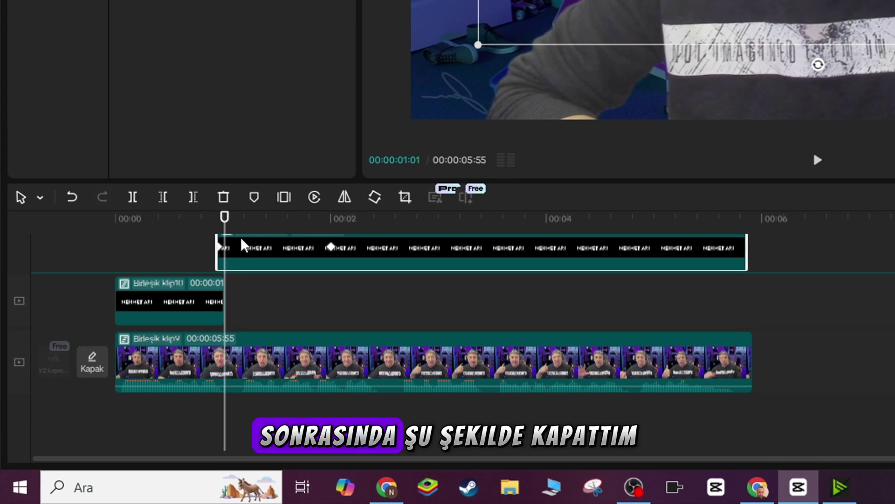
Split the video compound clip at 00:00:01:01, in line with the title split.
left_click(275, 424)
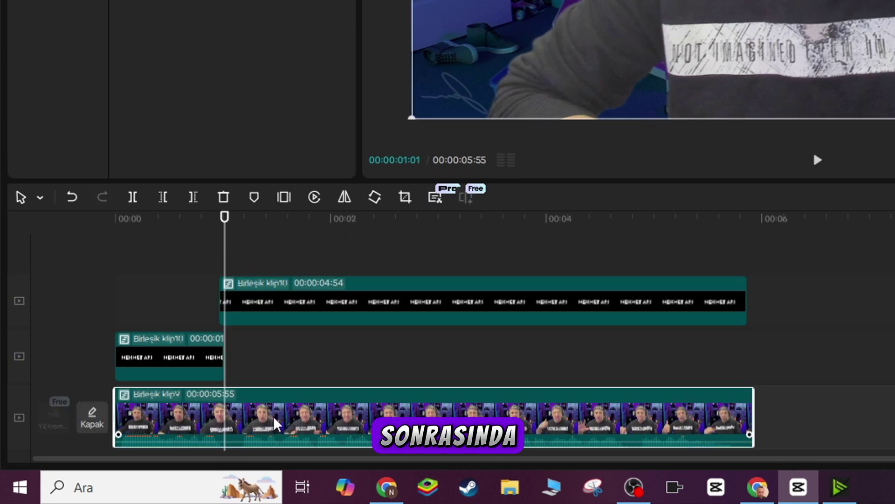
key("ctrl+b")
mouse_move(272, 419)
left_mouse_down()
mouse_move(268, 380)
mouse_move(264, 434)
left_mouse_up()
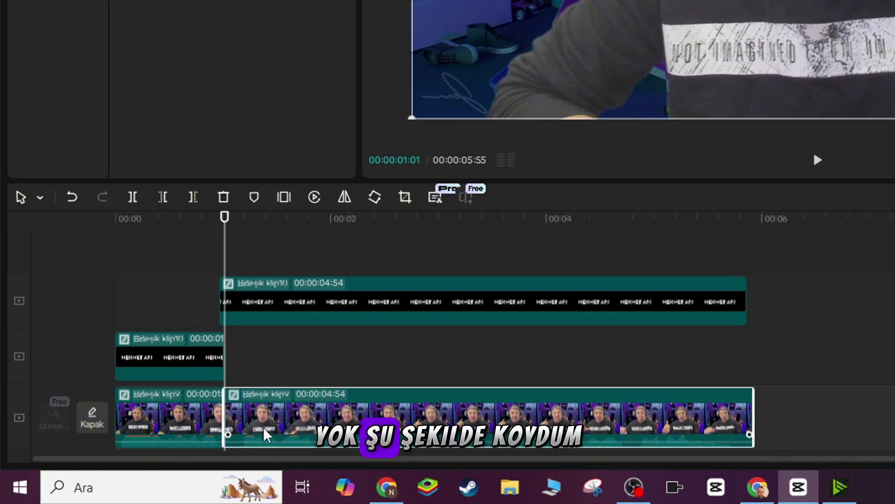
Apply an out animation to the first title segment and an in animation to the second title segment.
left_click(212, 359)
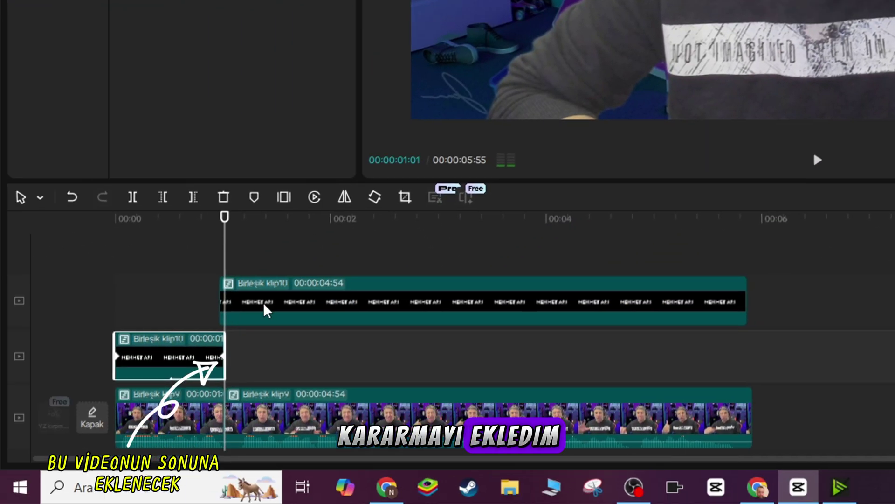
left_click(264, 306)
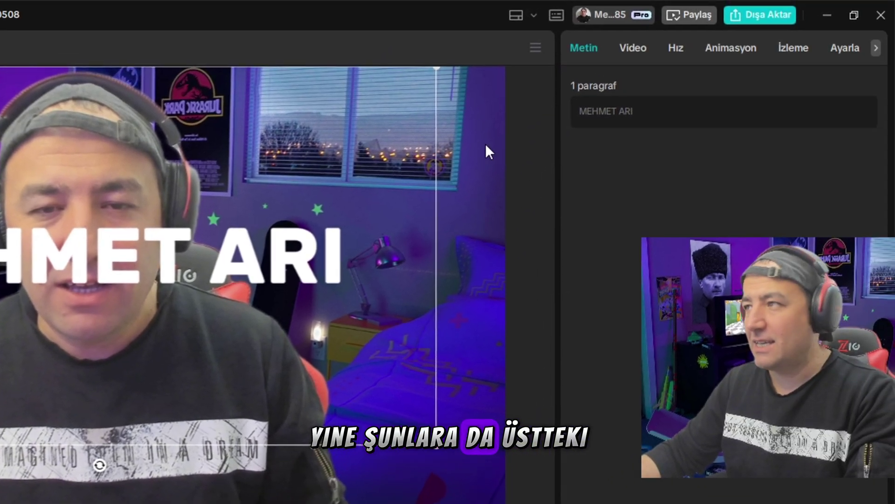
left_click(729, 48)
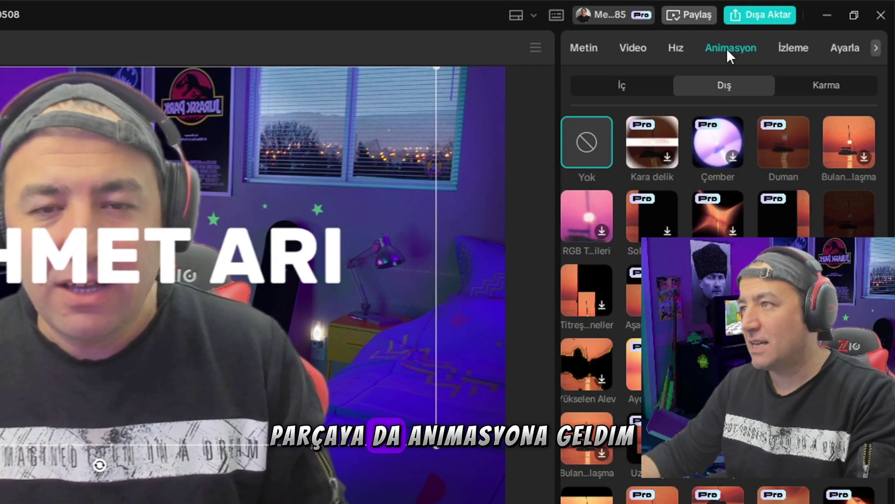
left_click(647, 92)
left_click(856, 212)
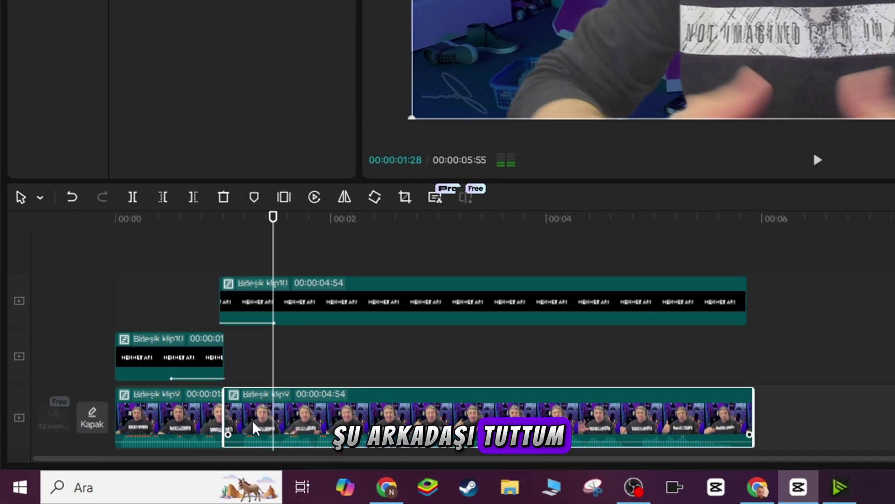
Duplicate the second video segment onto the track between title and video, align it with the split, and remove its background.
key("ctrl+v")
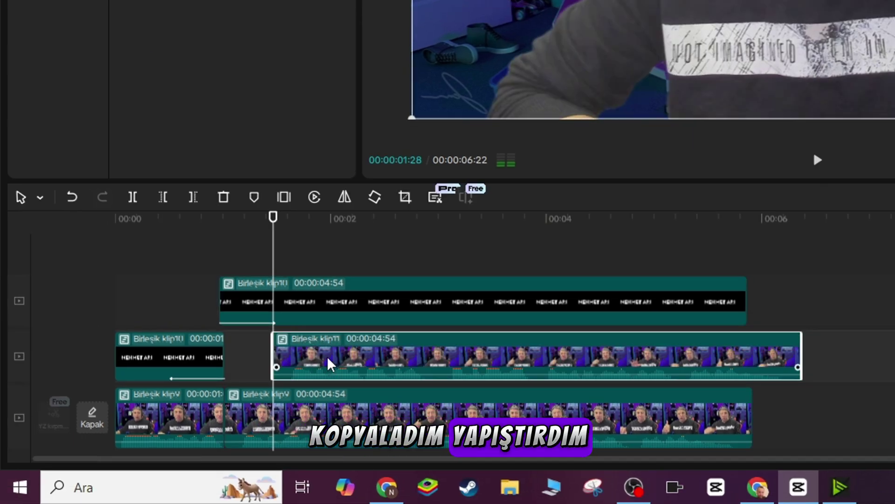
left_click_drag(327, 364, 327, 391)
left_click(326, 391)
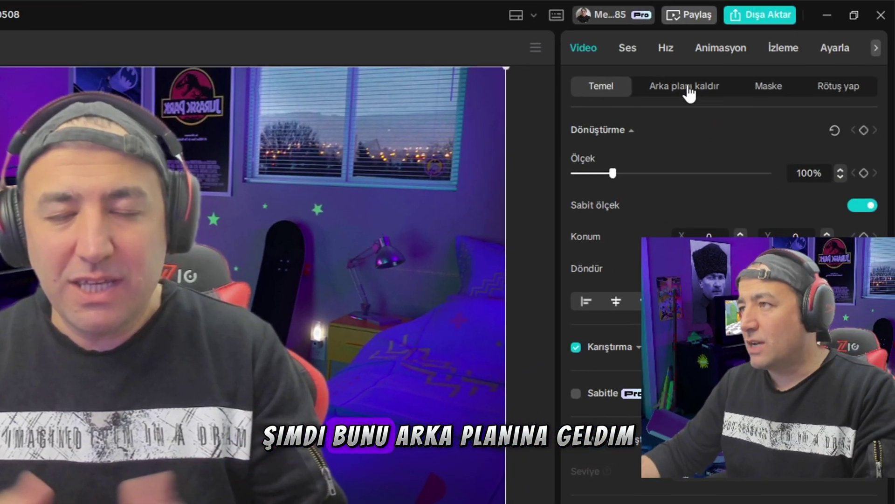
left_click(689, 88)
left_click(576, 130)
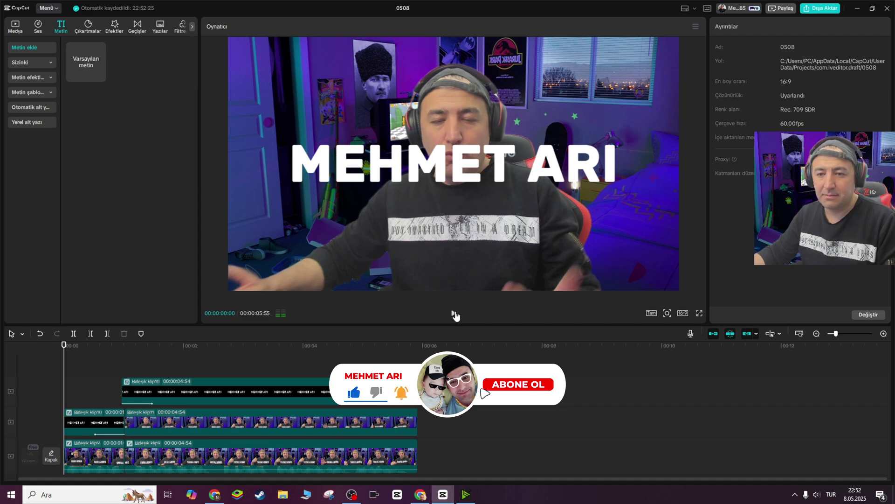
Play back the title passing behind the speaker and open the upper title segment's in-animation options.
left_click(453, 314)
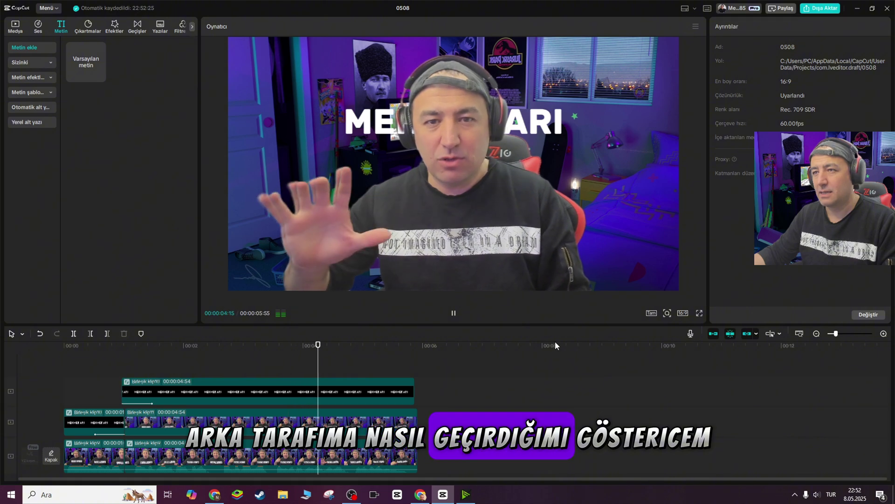
left_click(399, 401)
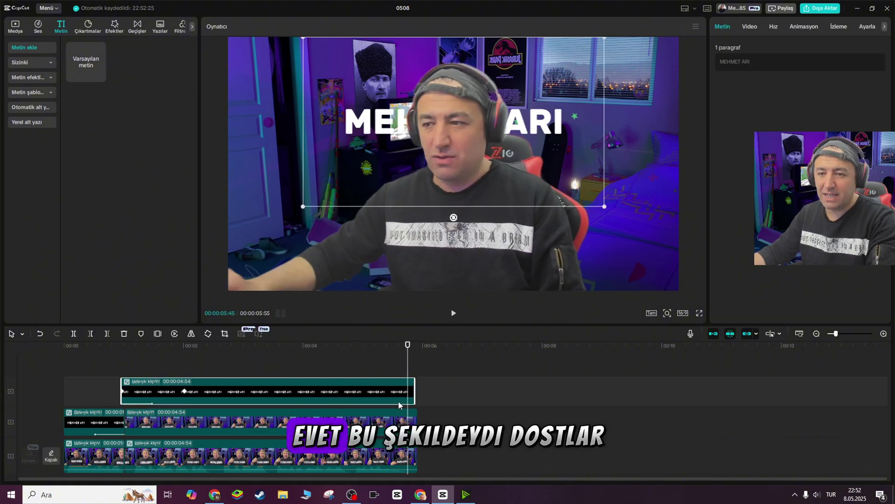
left_click(804, 27)
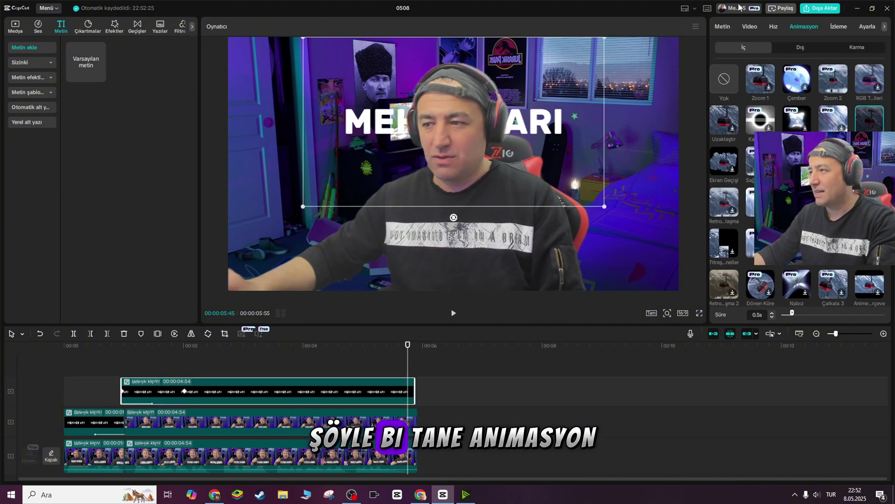
left_click(804, 48)
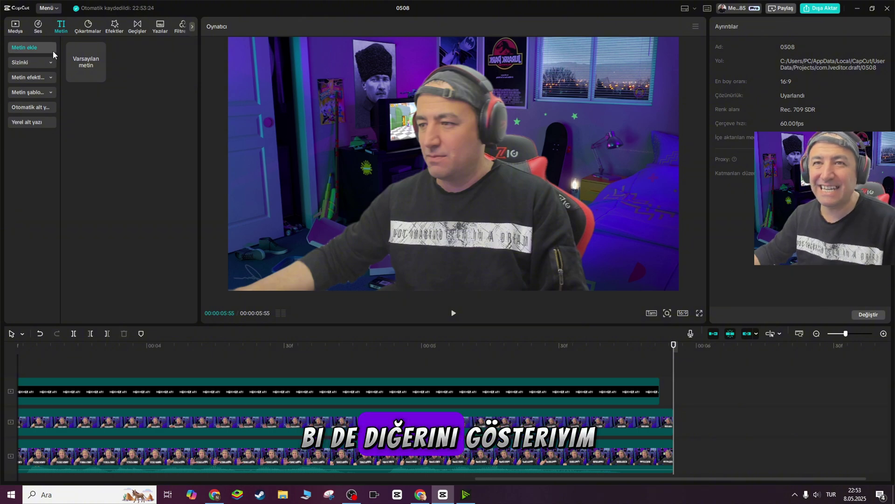
Add the sea video 30791-382770774.mp4 to the timeline and delete all the earlier title and speaker clips.
left_click(14, 25)
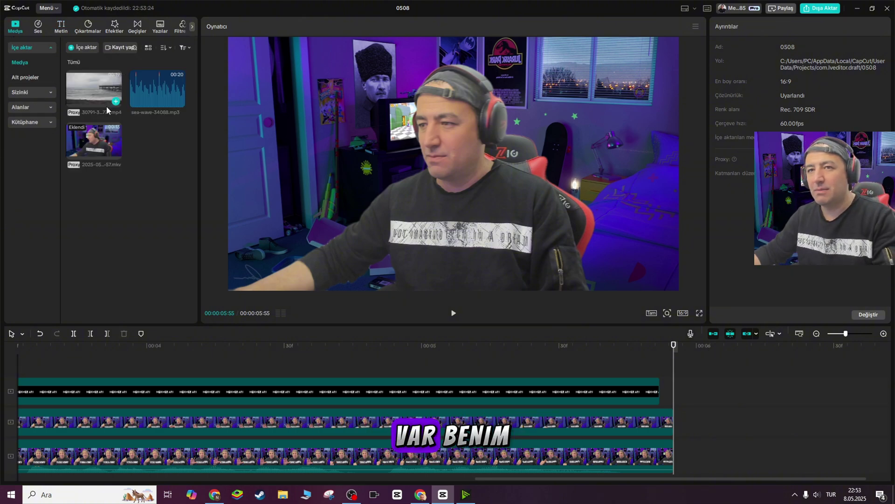
left_click(113, 101)
scroll(549, 356, "down", 3)
left_click_drag(549, 356, 542, 388)
left_click(542, 390)
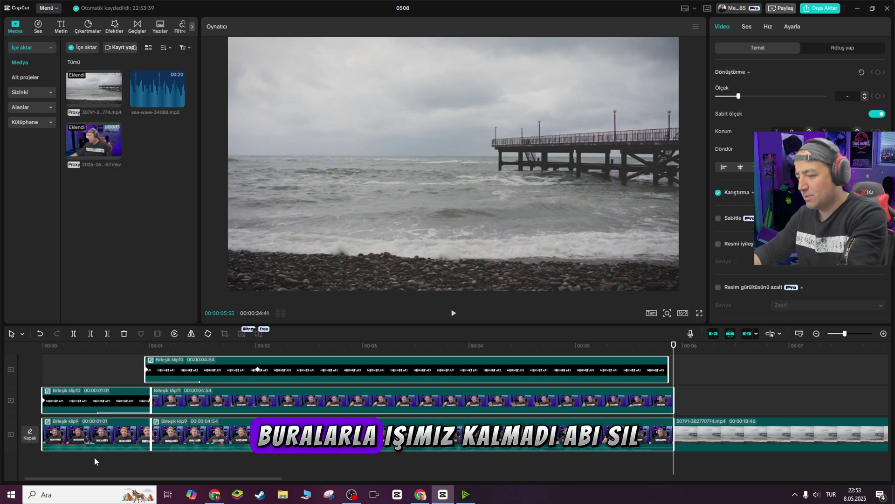
key("Delete")
left_click(304, 154)
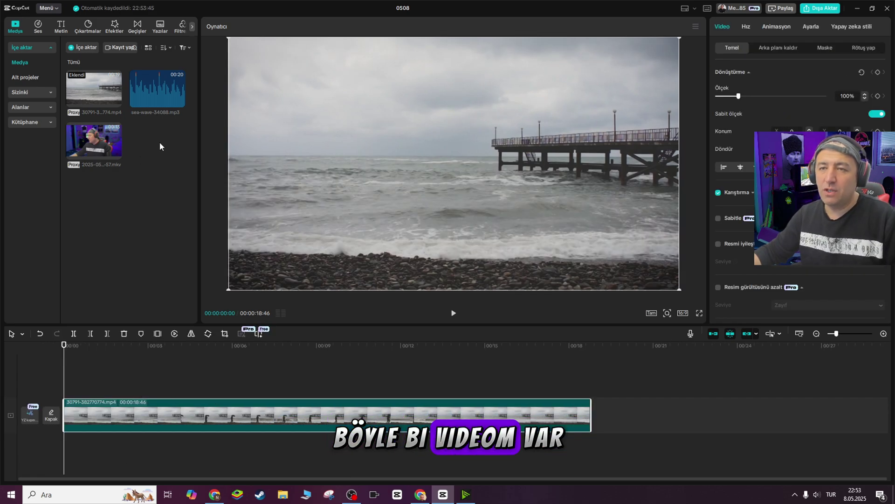
Add the sea-wave-34088.mp3 audio under the sea video, play the sequence back and return to its start.
left_click(180, 100)
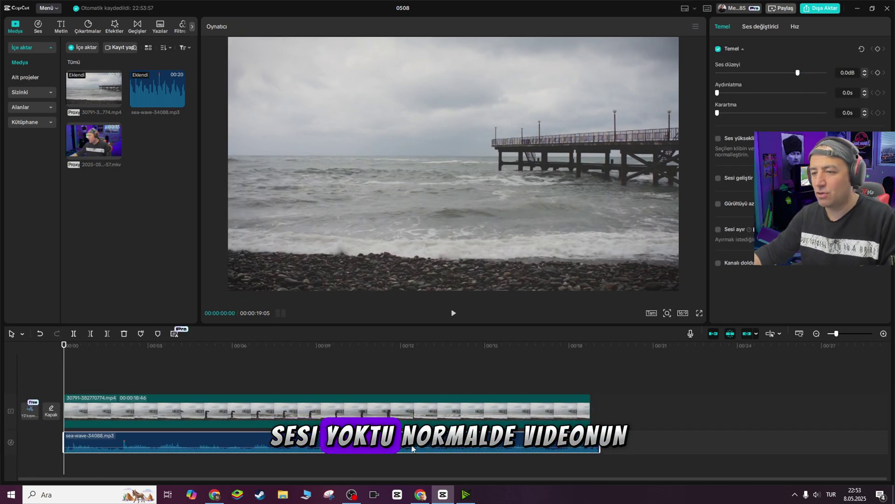
left_click(453, 313)
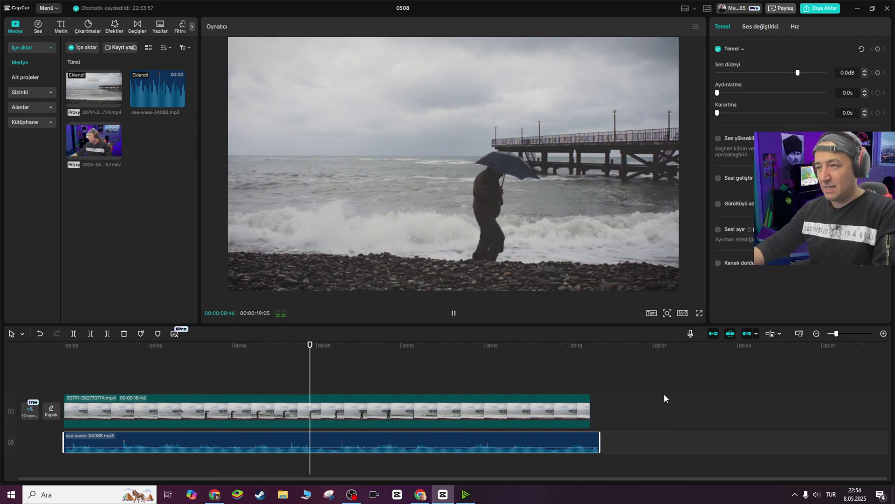
left_click_drag(352, 395, 40, 379)
Add a default text at the start of the timeline and extend it to the sea video's full length.
left_click(60, 27)
left_click(98, 74)
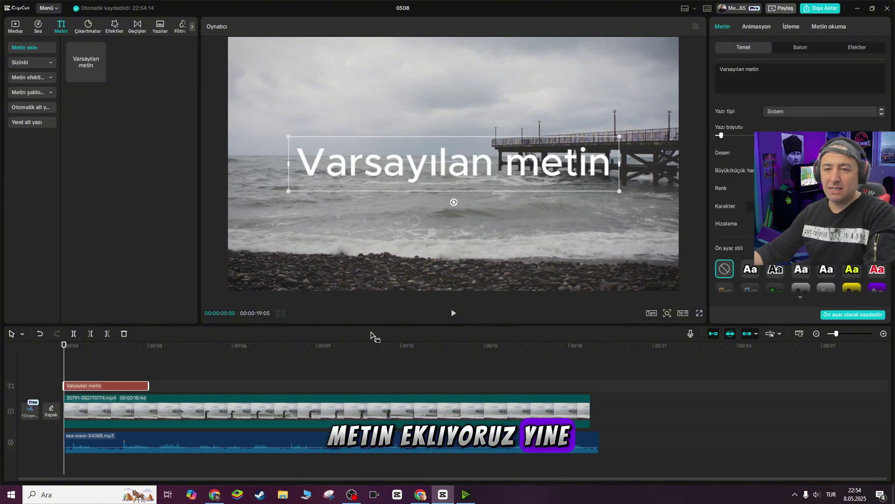
left_click_drag(148, 385, 591, 385)
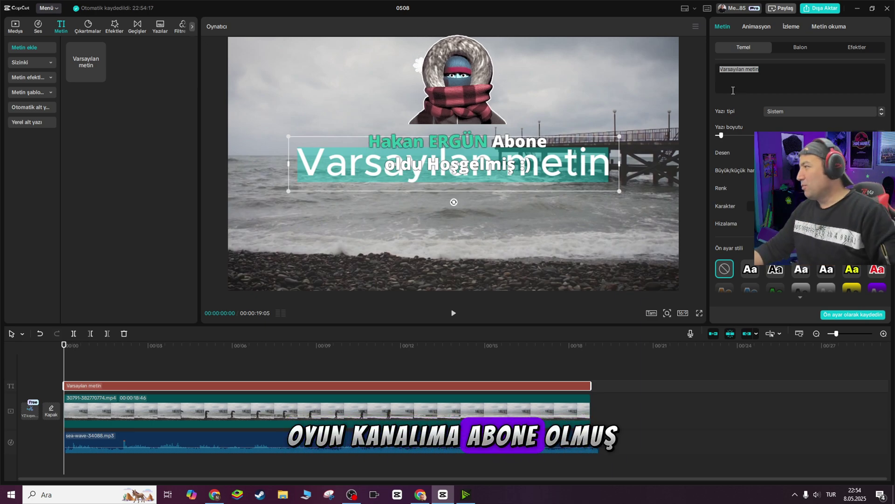
Replace the default text with the presenter's full name in capitals and set its font to Rubik-Bold.
type("MEHMET ARTI")
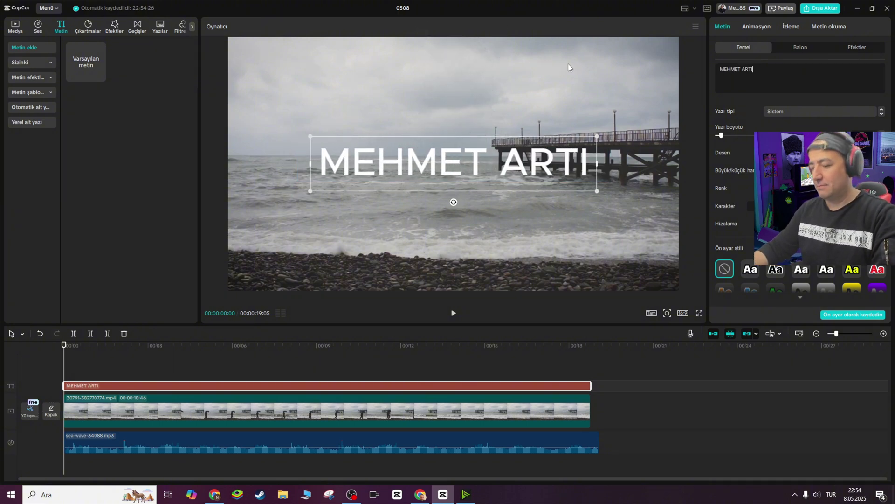
key("BackSpace")
key("BackSpace")
type("R")
key("BackSpace")
type("I")
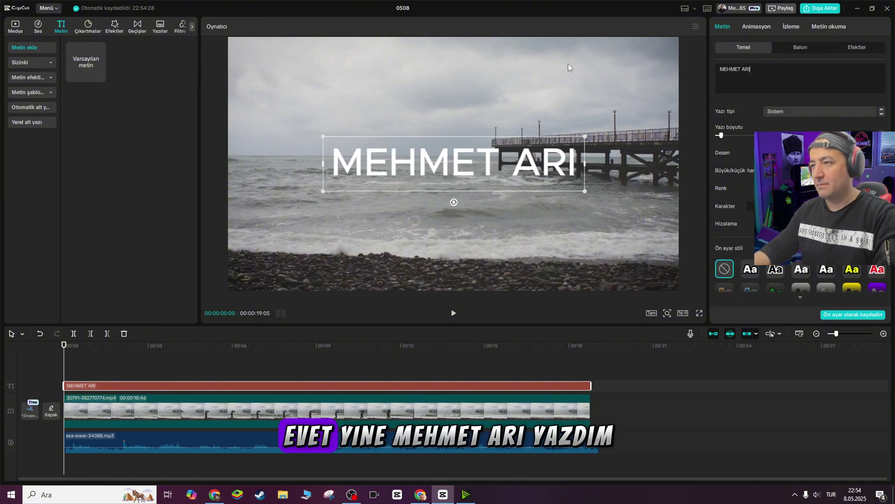
left_click(823, 111)
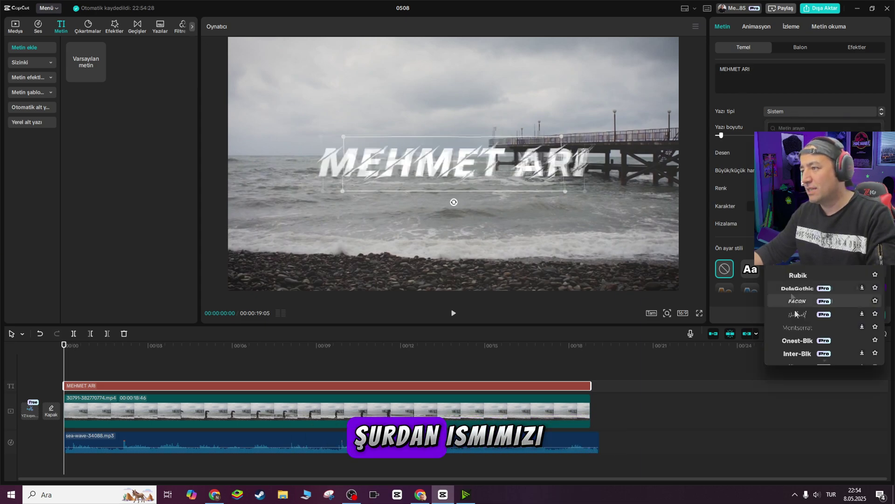
left_click(812, 274)
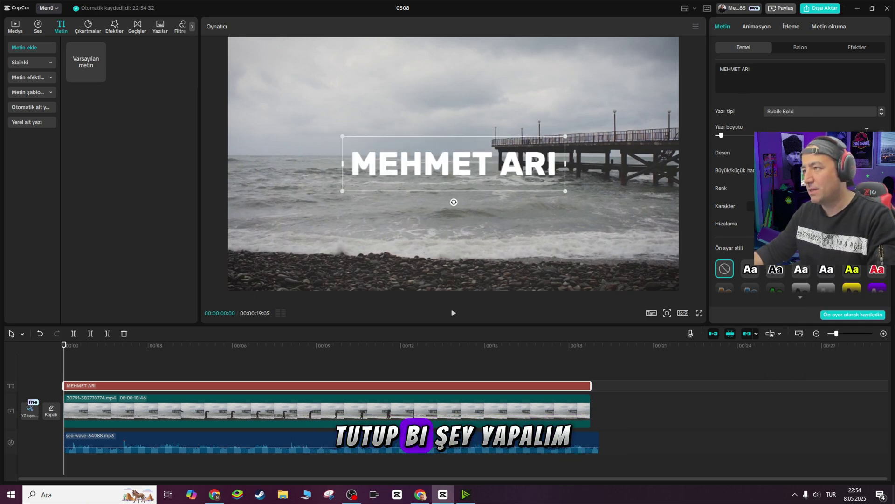
Increase the title's font size and enable a stroke with a thickness of about 14.
left_click_drag(722, 135, 726, 136)
scroll(728, 140, "down", 5)
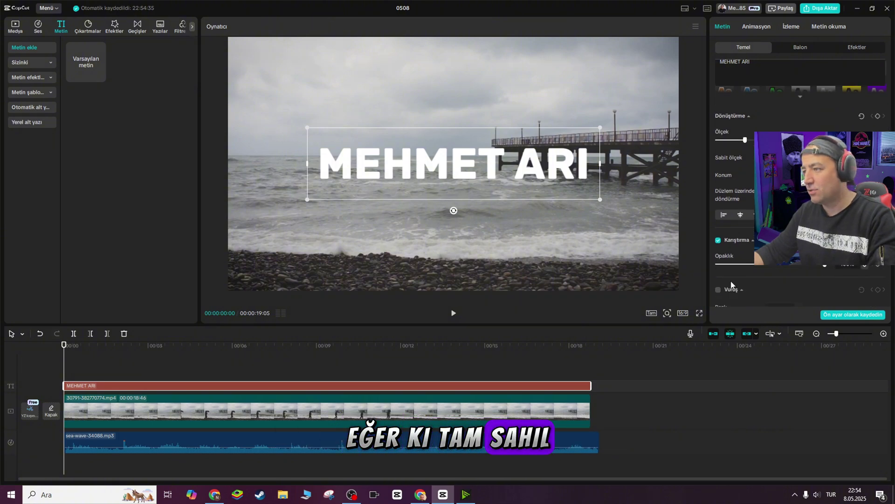
left_click(730, 288)
scroll(793, 261, "down", 2)
left_click_drag(760, 278, 734, 278)
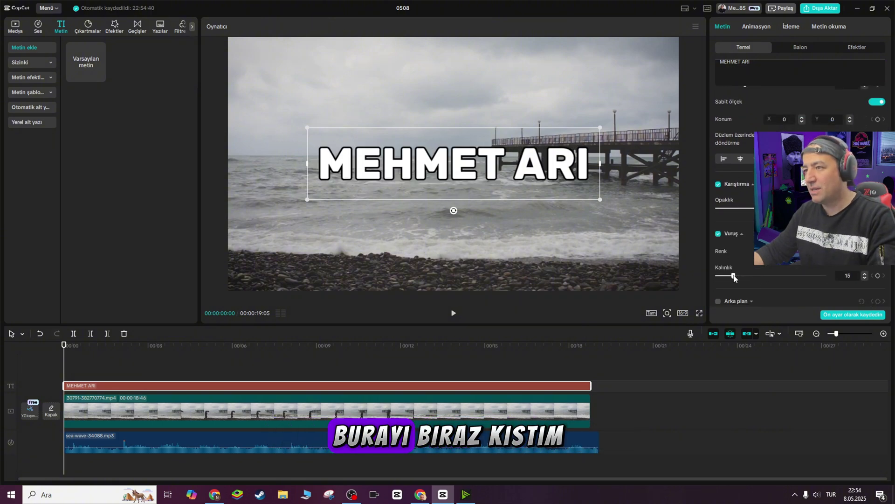
Enlarge the title and position it over the surf at about X -300, Y -435, and convert it into a compound clip.
left_click_drag(600, 200, 624, 205)
left_click_drag(429, 165, 393, 219)
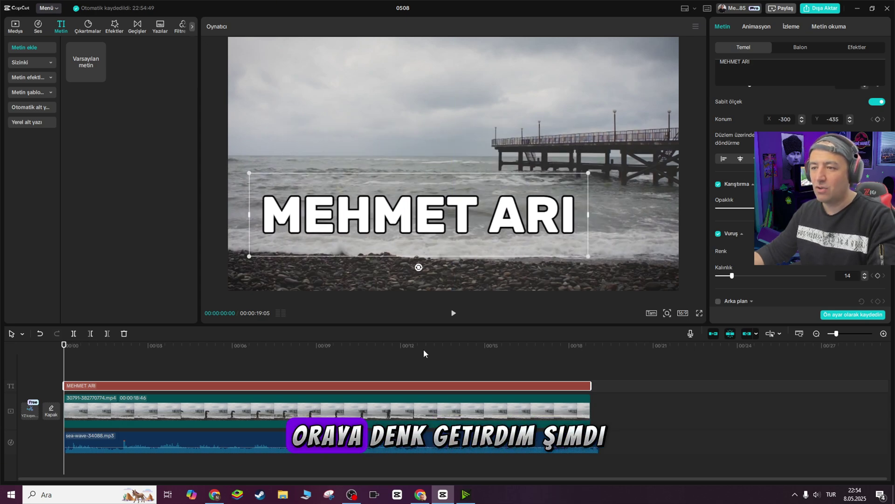
right_click(99, 385)
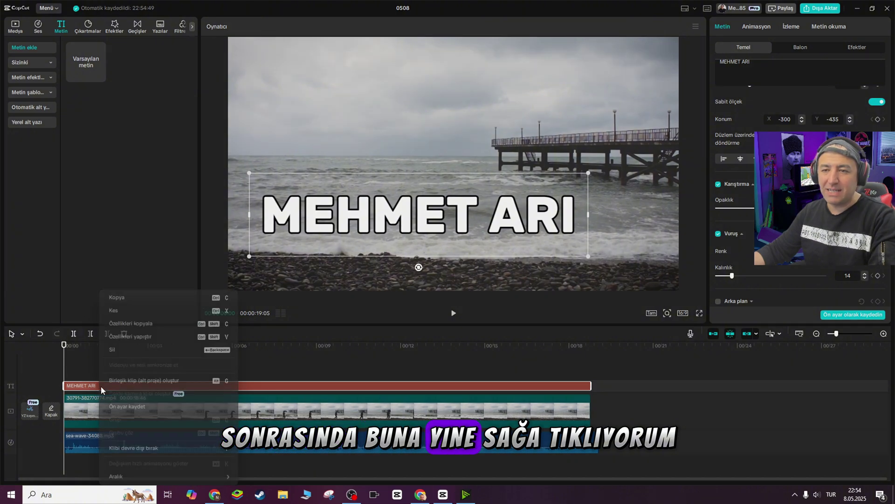
left_click(108, 379)
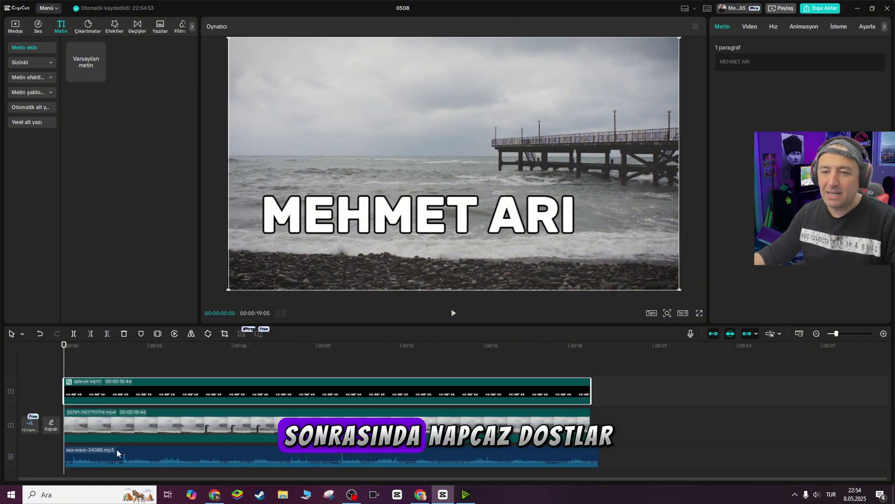
Duplicate the sea video onto a track above the title compound clip and apply automatic background removal to the copy.
left_click(108, 415)
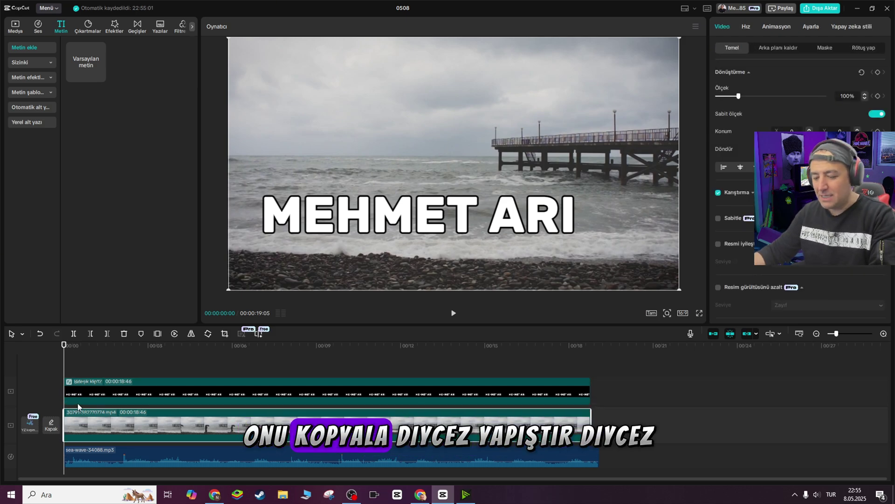
key("ctrl+c")
key("ctrl+v")
left_click_drag(116, 418, 99, 397)
scroll(119, 412, "down", 1)
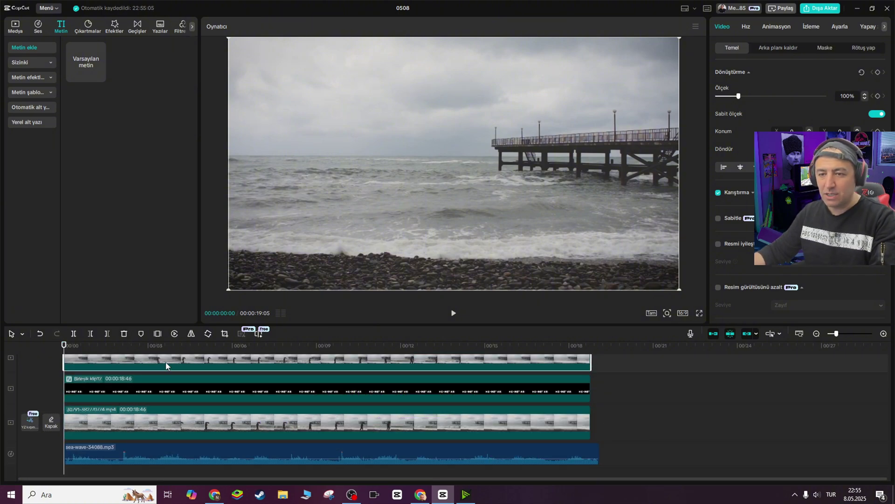
scroll(165, 366, "up", 1)
left_click(779, 47)
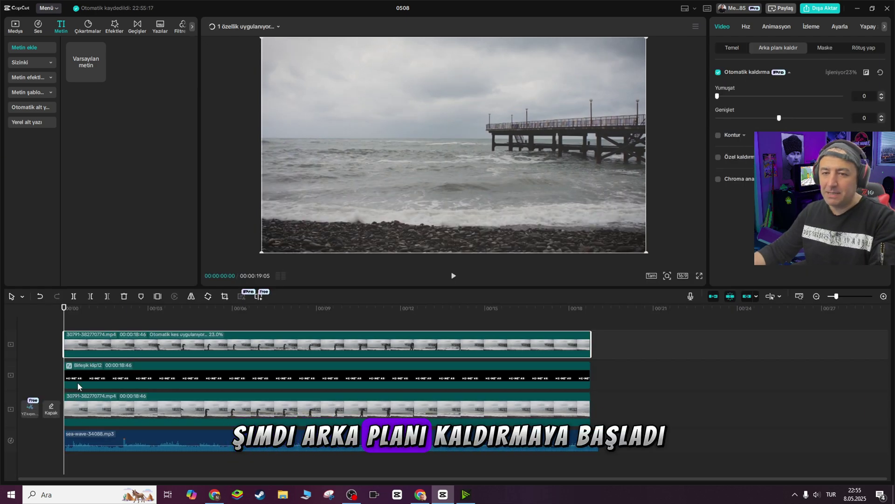
Add a split mask to the title compound clip, rotate it to -90° and move it to about X -826, before the title's first letter.
left_click(110, 366)
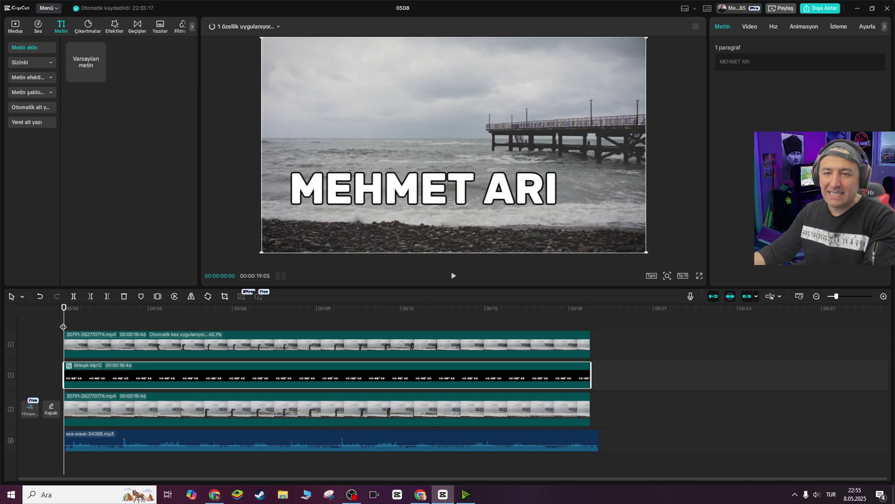
left_click(750, 26)
left_click(823, 47)
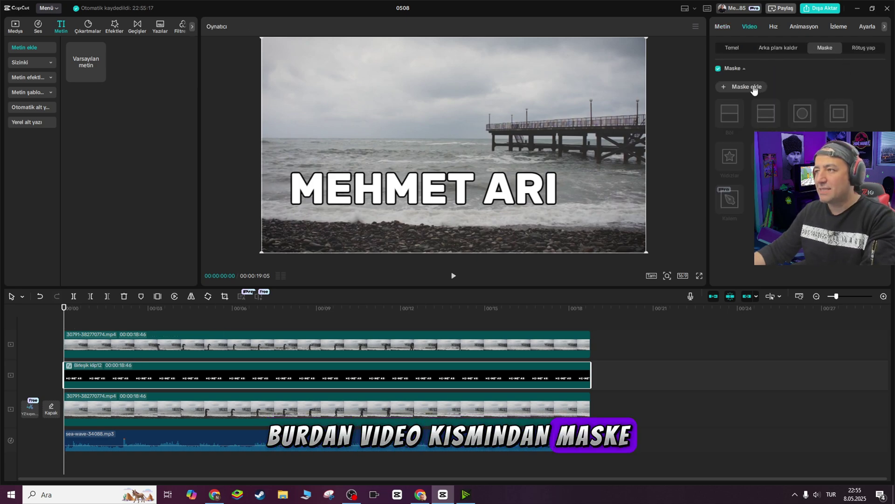
left_click(754, 88)
left_click(730, 117)
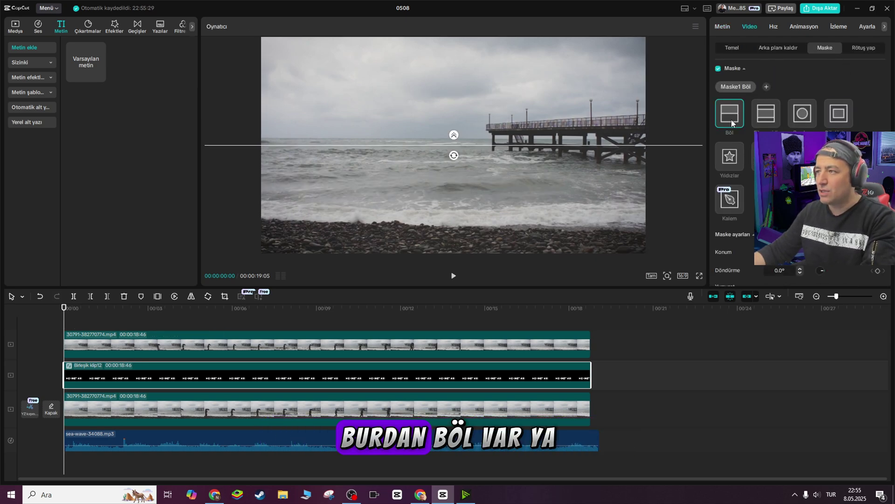
mouse_move(454, 155)
left_mouse_down()
mouse_move(463, 142)
mouse_move(464, 150)
left_mouse_up()
left_click_drag(469, 146, 289, 166)
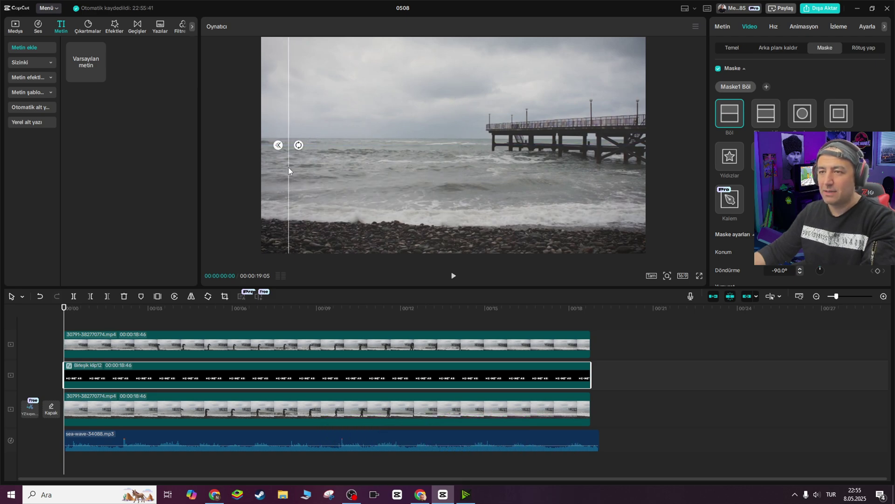
Find the moment the walking man reaches the mask line, set the mask to X -816, Y -25 and add a mask keyframe at 00:00:04:03.
key("space")
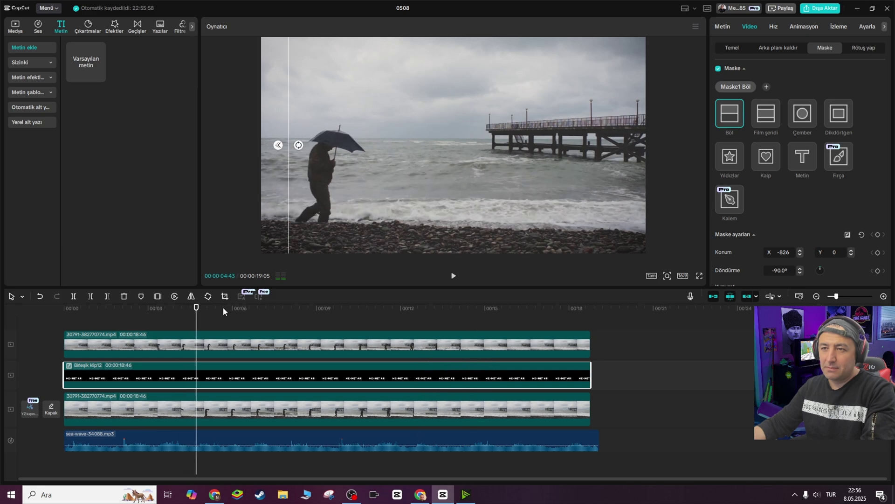
key("space")
key("space")
key("space")
key("space")
key("space")
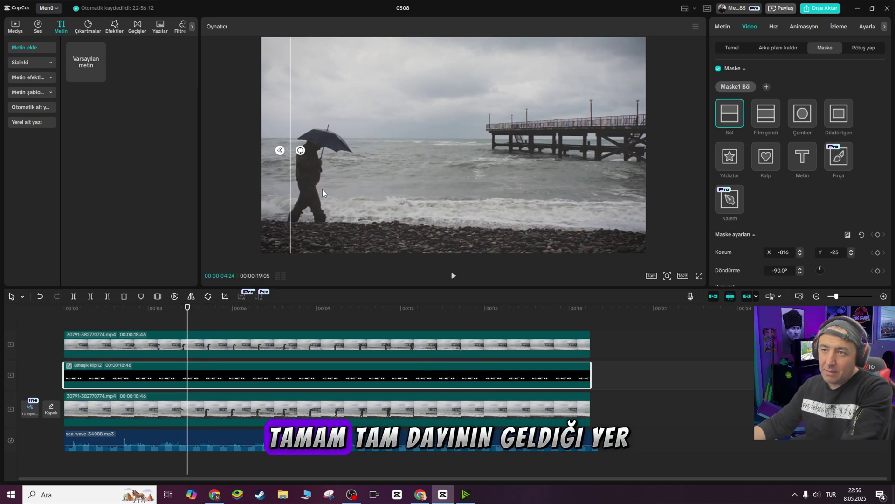
key("Left")
key("Left")
key("Left")
key("Left")
key("Left")
key("Left")
key("Left")
key("Left")
key("Left")
key("Left")
key("Left")
key("Left")
key("Left")
key("Left")
key("Left")
key("Left")
key("Left")
key("Left")
key("Left")
key("Left")
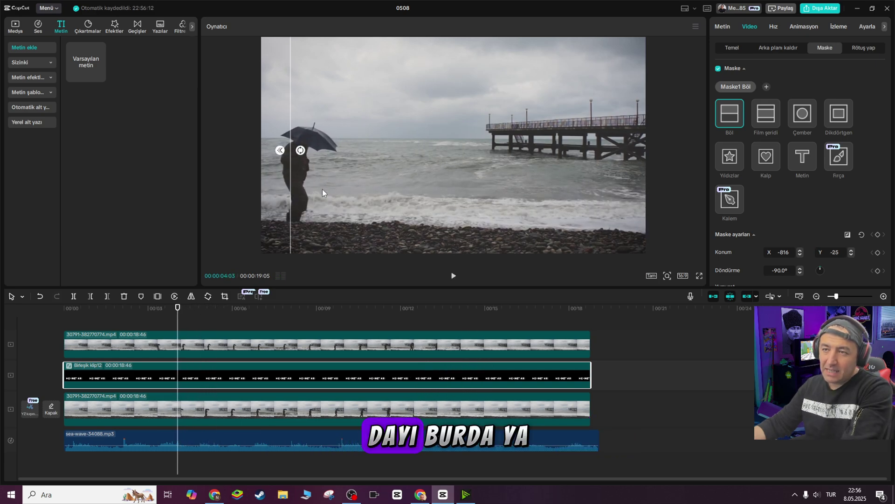
left_click(878, 235)
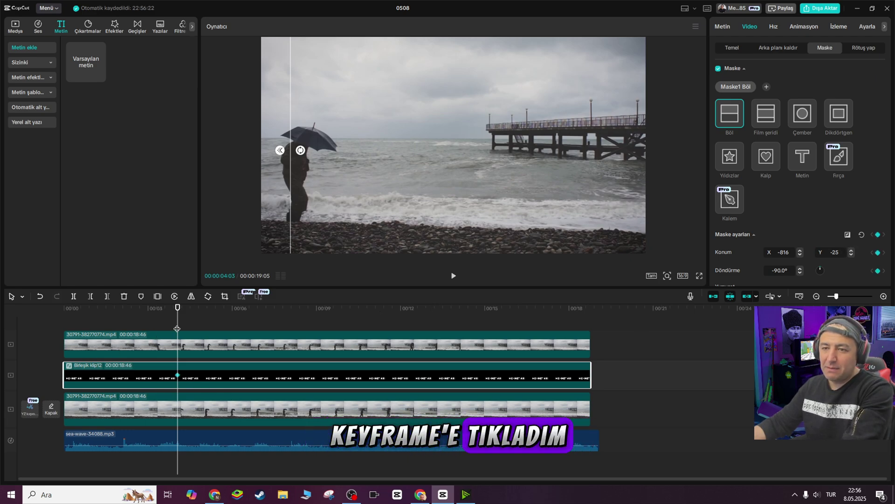
Add a second mask keyframe at 00:00:11:51 and move the mask line to the walking man, at about X 747, Y 20.
left_click_drag(177, 329, 397, 337)
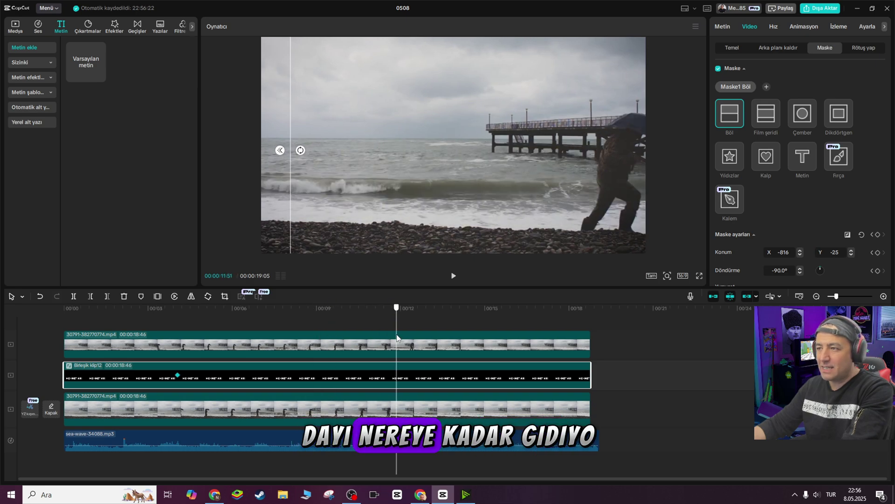
left_click(878, 235)
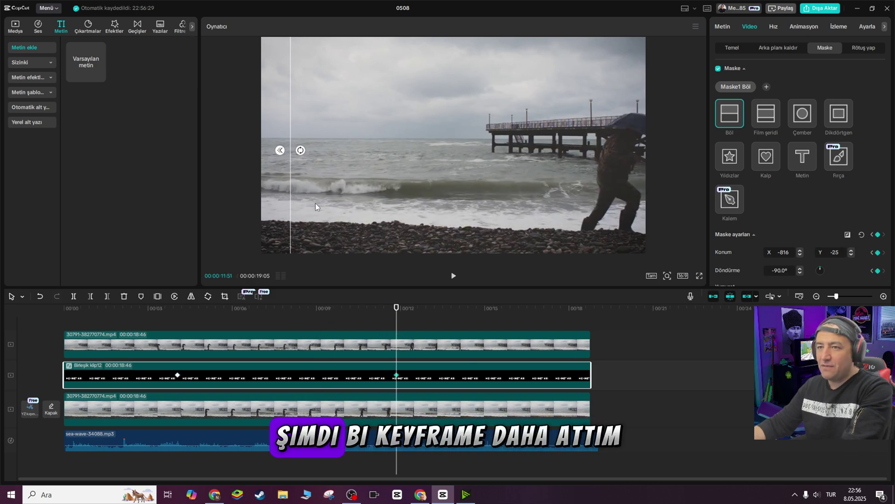
left_click_drag(292, 192, 604, 182)
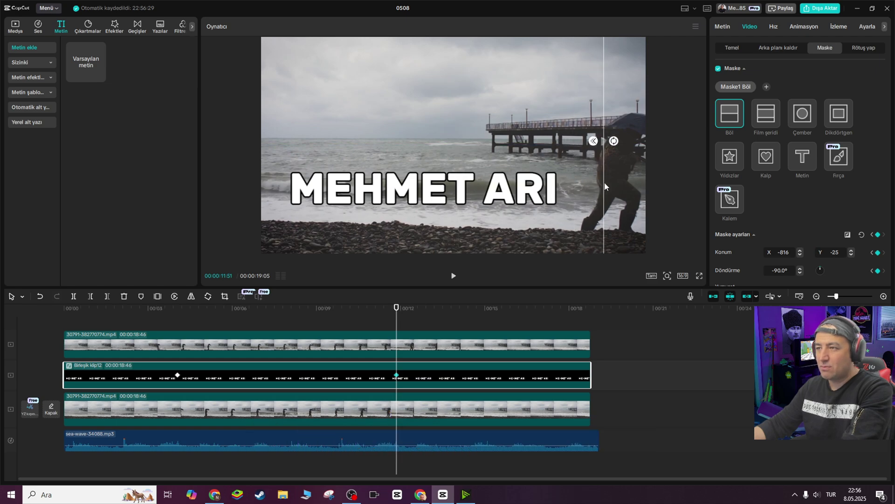
Play back the title reveal behind the walking man from the start of the timeline.
left_click(88, 326)
left_click_drag(88, 326, 12, 320)
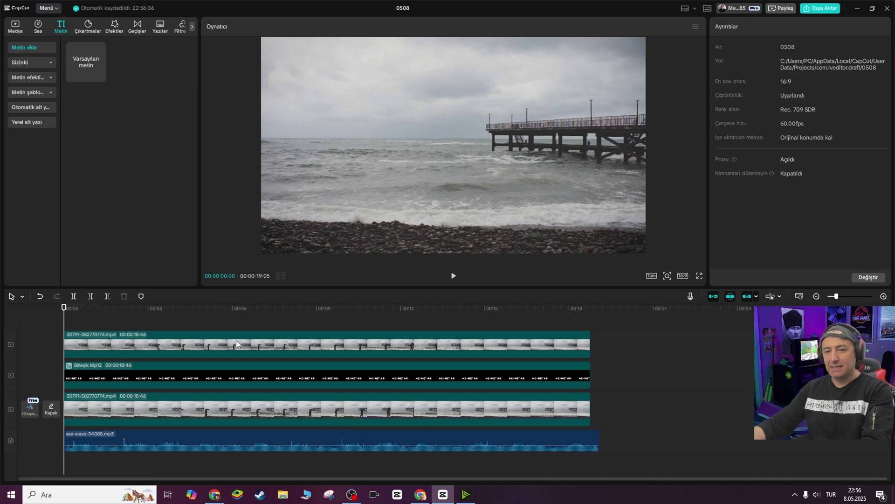
key("space")
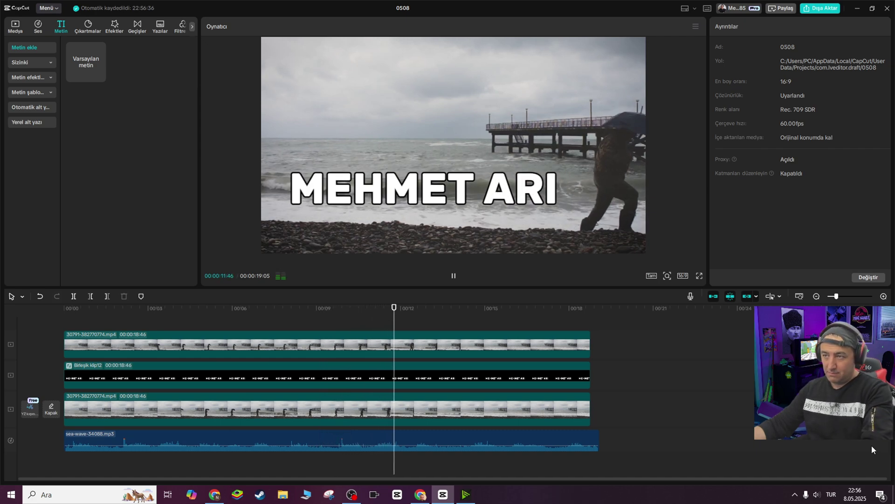
key("space")
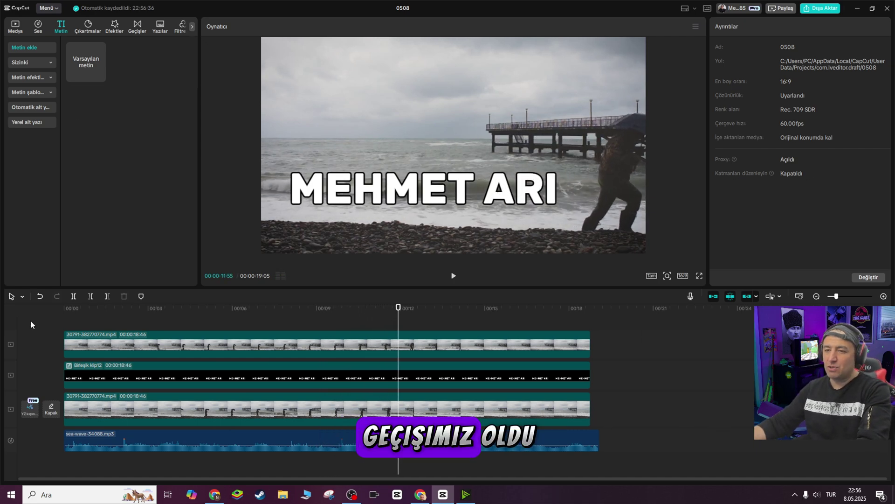
Apply the Hafif Dalga distortion effect to the title compound clip and set the effect's Hız to 5.
left_click(442, 387)
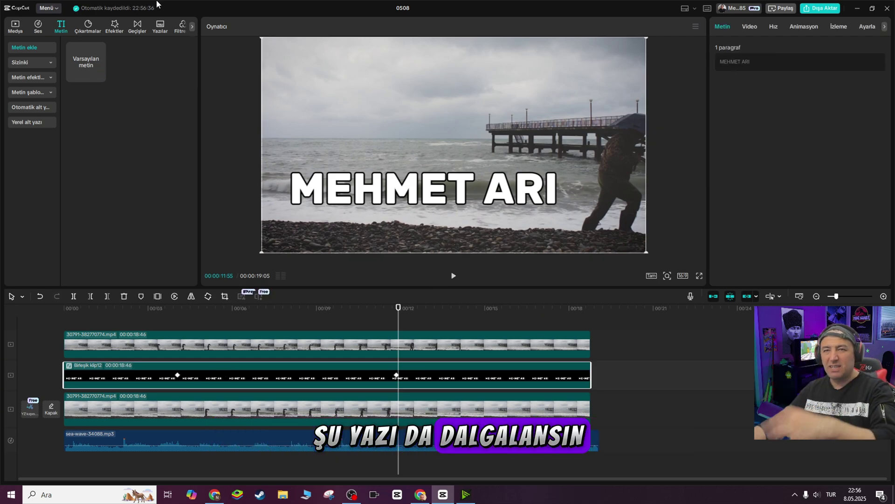
left_click(114, 27)
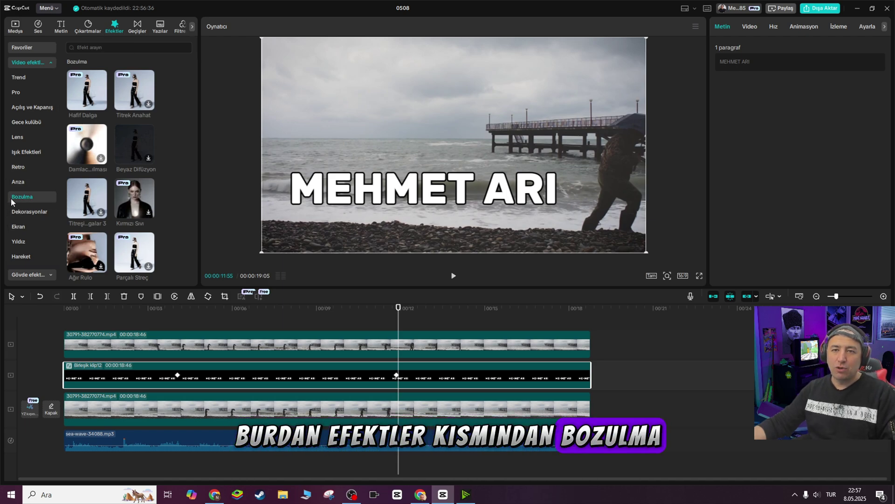
mouse_move(84, 88)
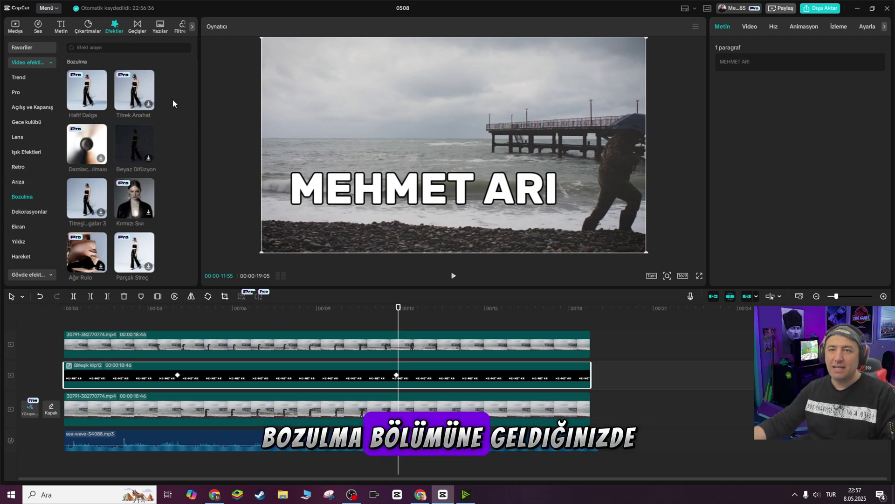
left_click_drag(86, 93, 275, 373)
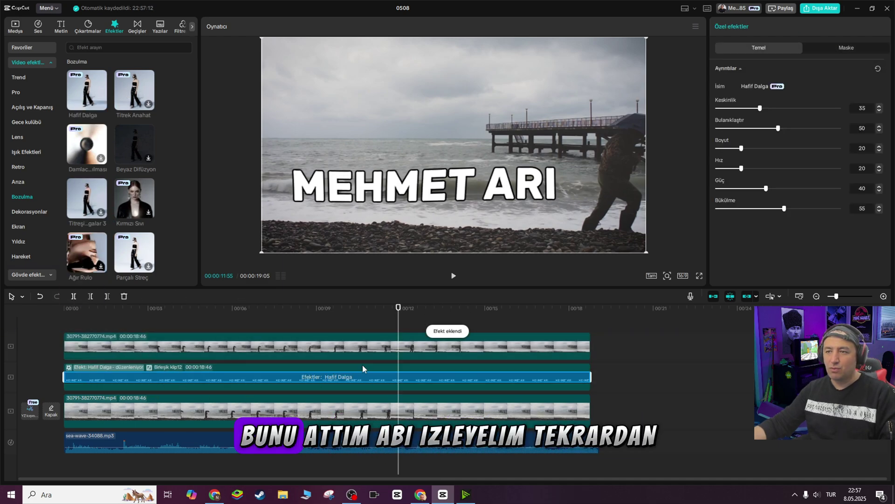
key("Home")
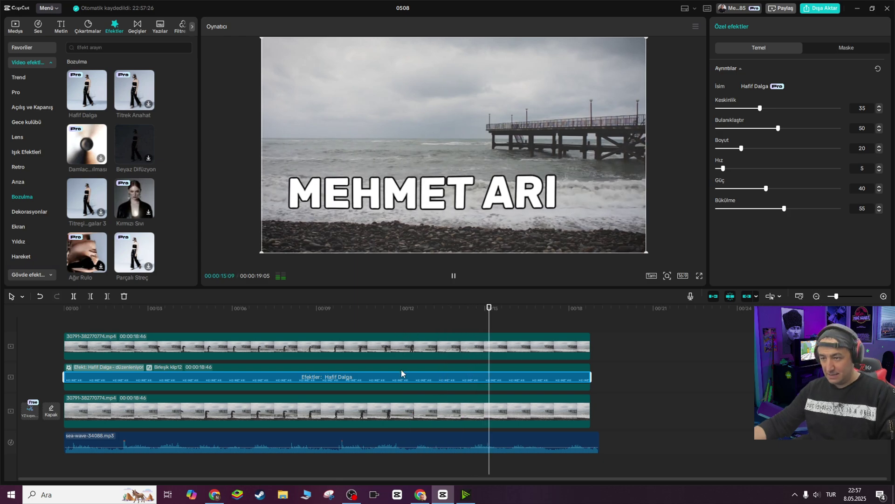
Find the moment the man has just passed the title's last letter and add a transform keyframe to the title clip at 00:00:11:05.
left_click(463, 308)
left_click(508, 389)
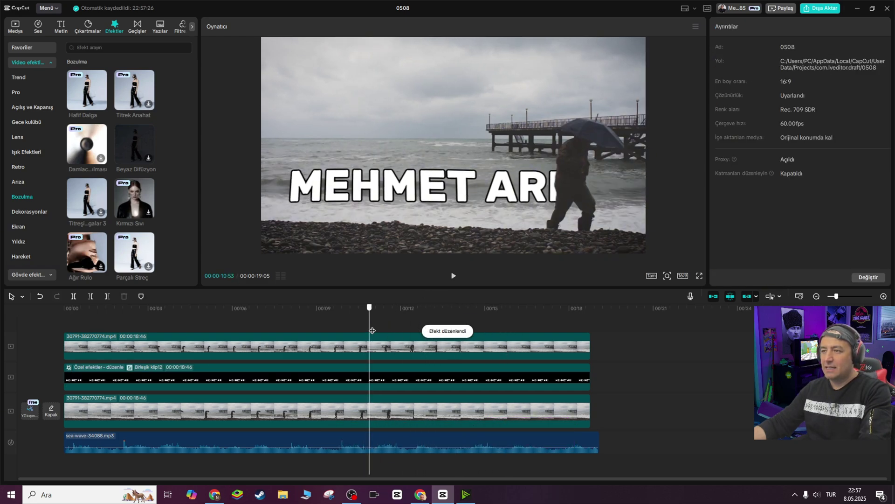
left_click_drag(372, 331, 377, 375)
left_click(398, 379)
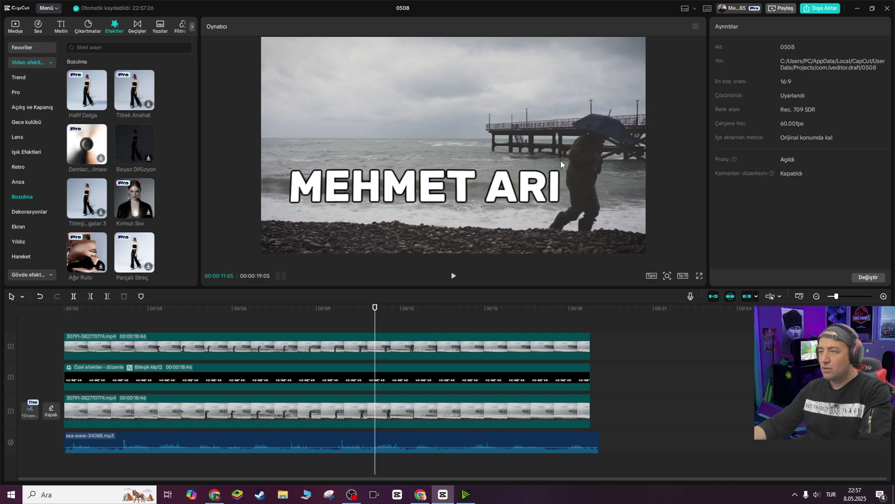
left_click(382, 382)
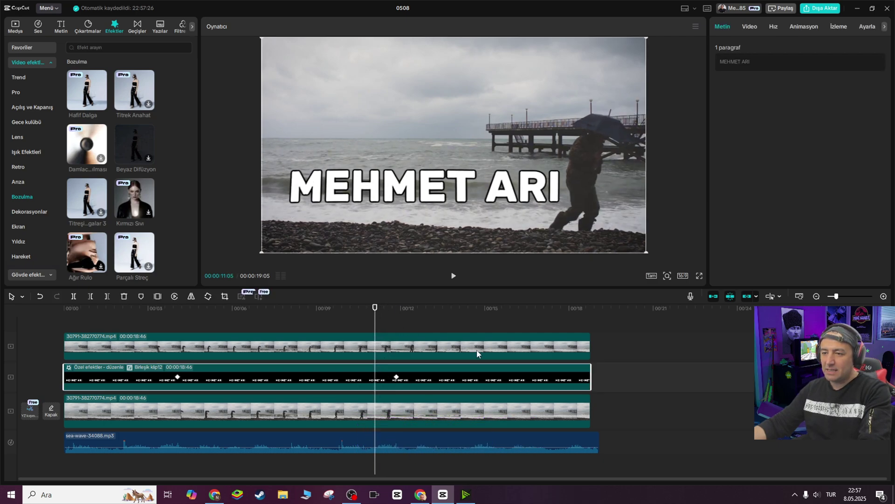
left_click(750, 27)
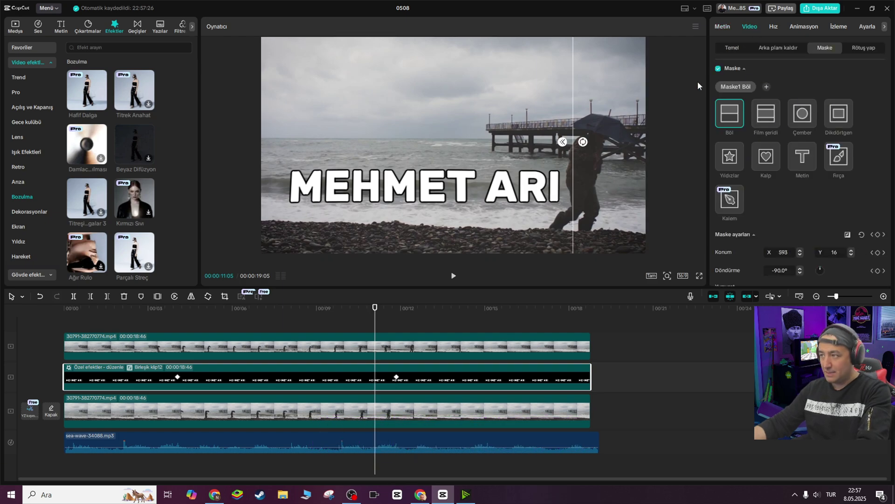
left_click(730, 50)
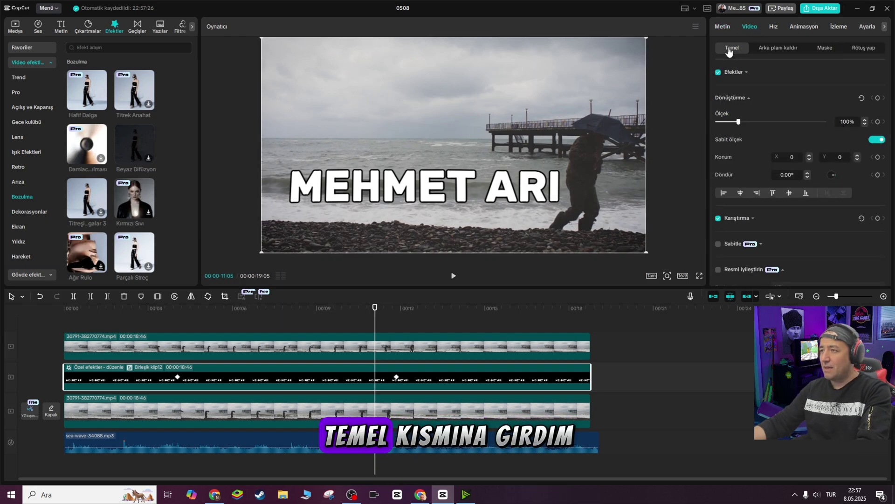
left_click(878, 97)
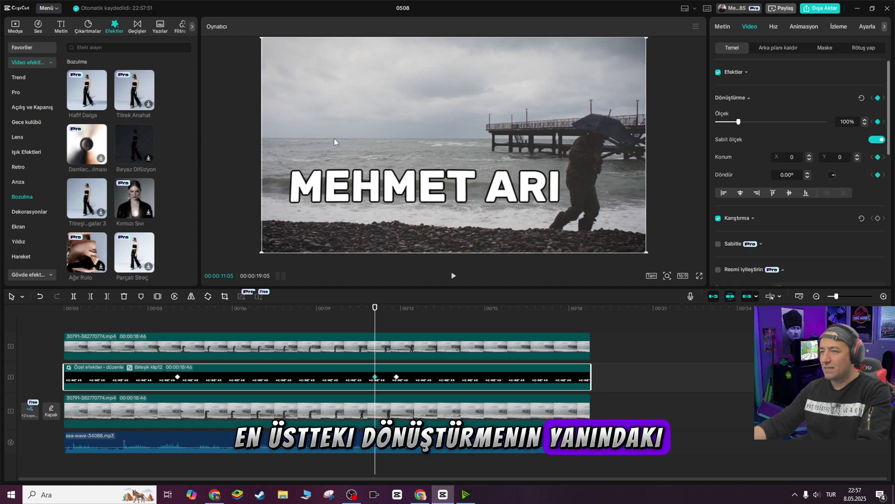
At 00:00:14:20, enlarge the title clip to 131% and move it up to about X 333, Y 687.
left_click_drag(374, 321, 466, 327)
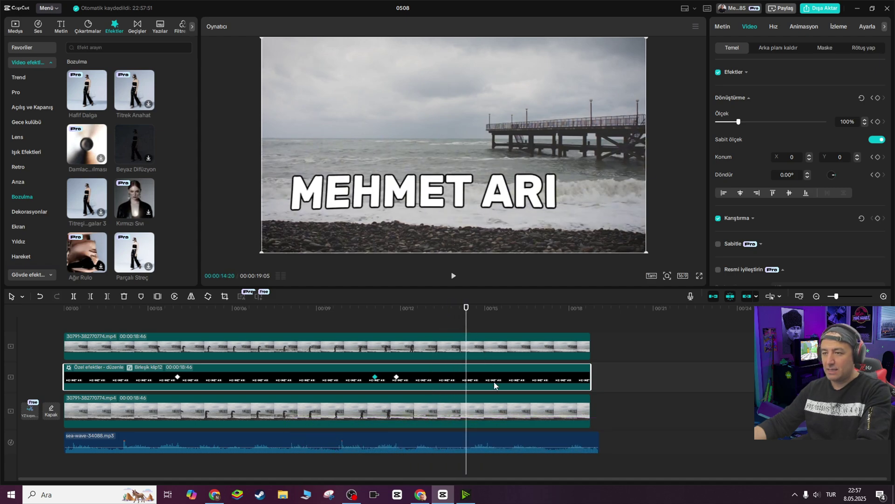
left_click_drag(646, 252, 733, 300)
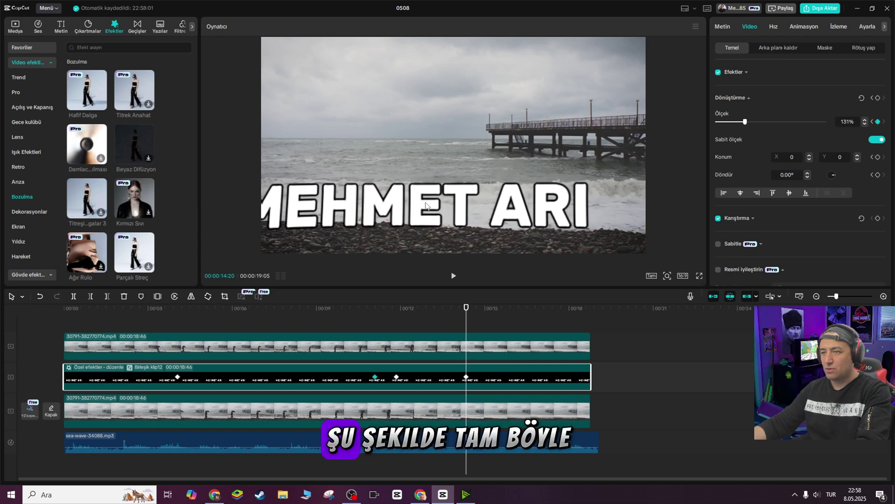
left_click_drag(425, 204, 458, 136)
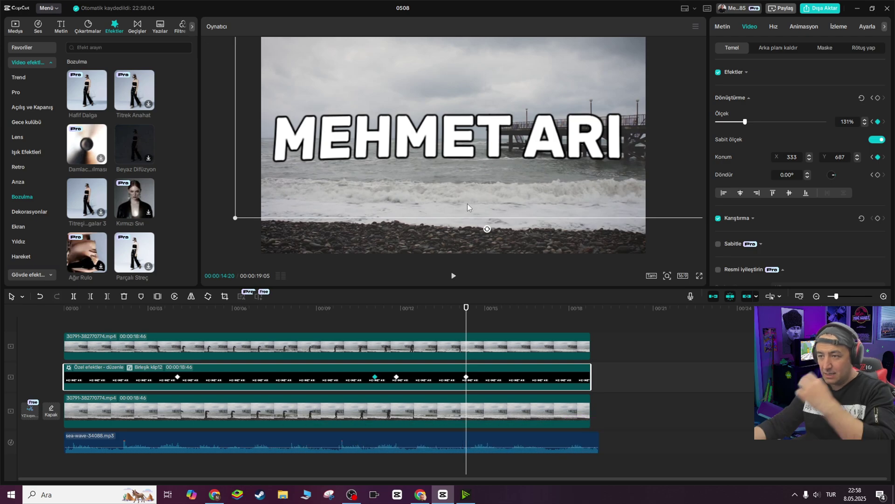
Play back the finished title animation from the start of the timeline.
left_click(97, 323)
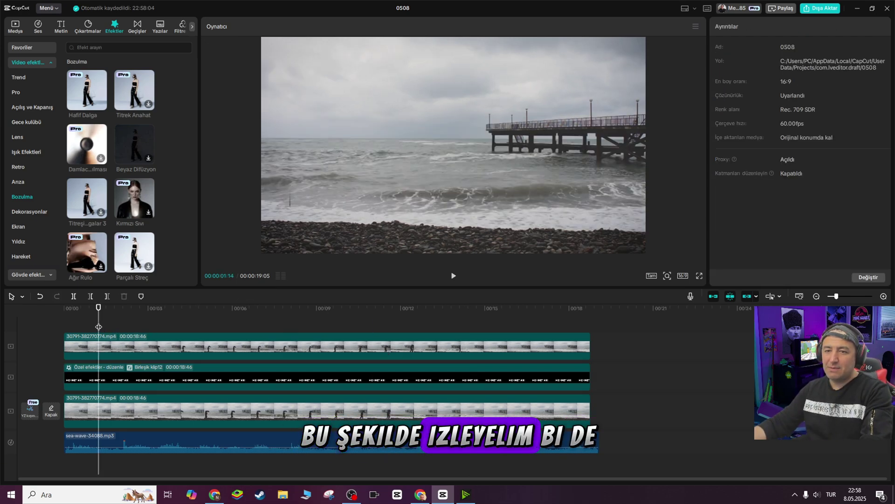
left_click(22, 320)
key("space")
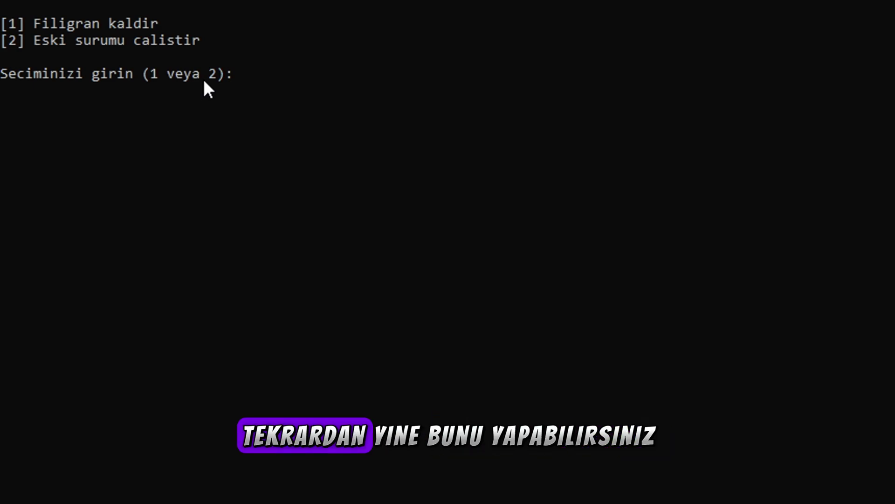
In the command-line script, choose option 2 to run an old CapCut version and enter 4 for version 5.7.1.2152.
type("2")
key("Return")
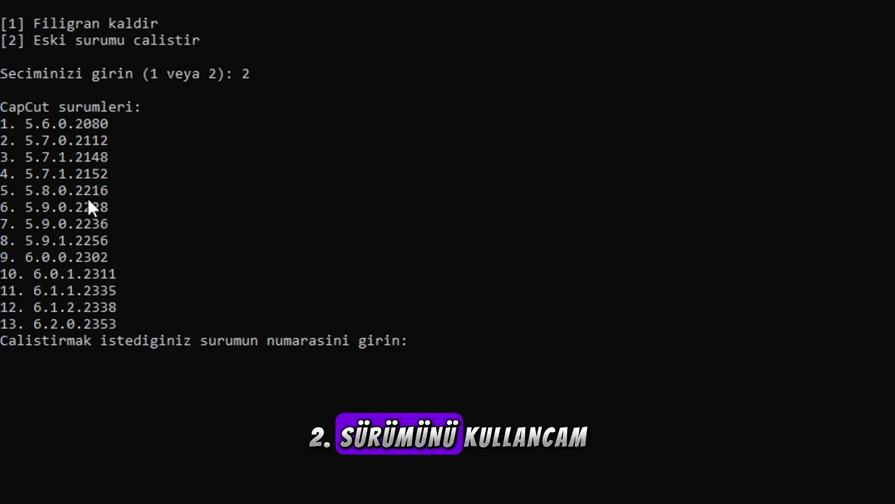
type("4")
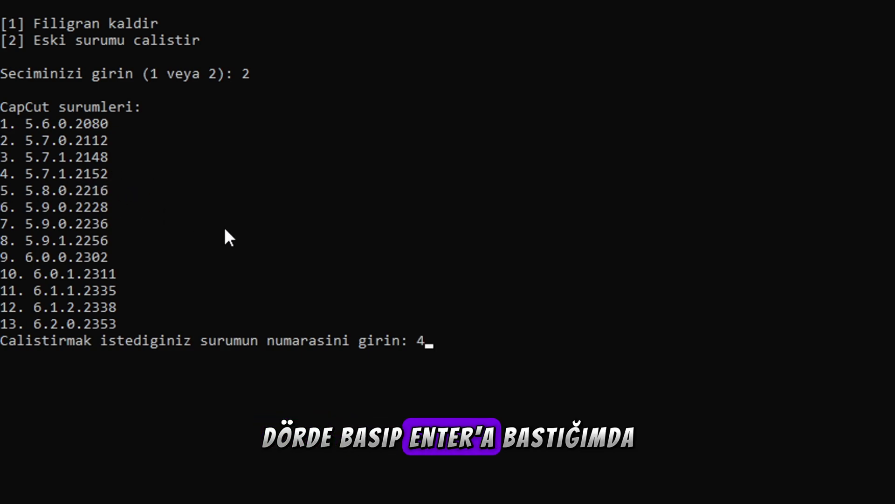